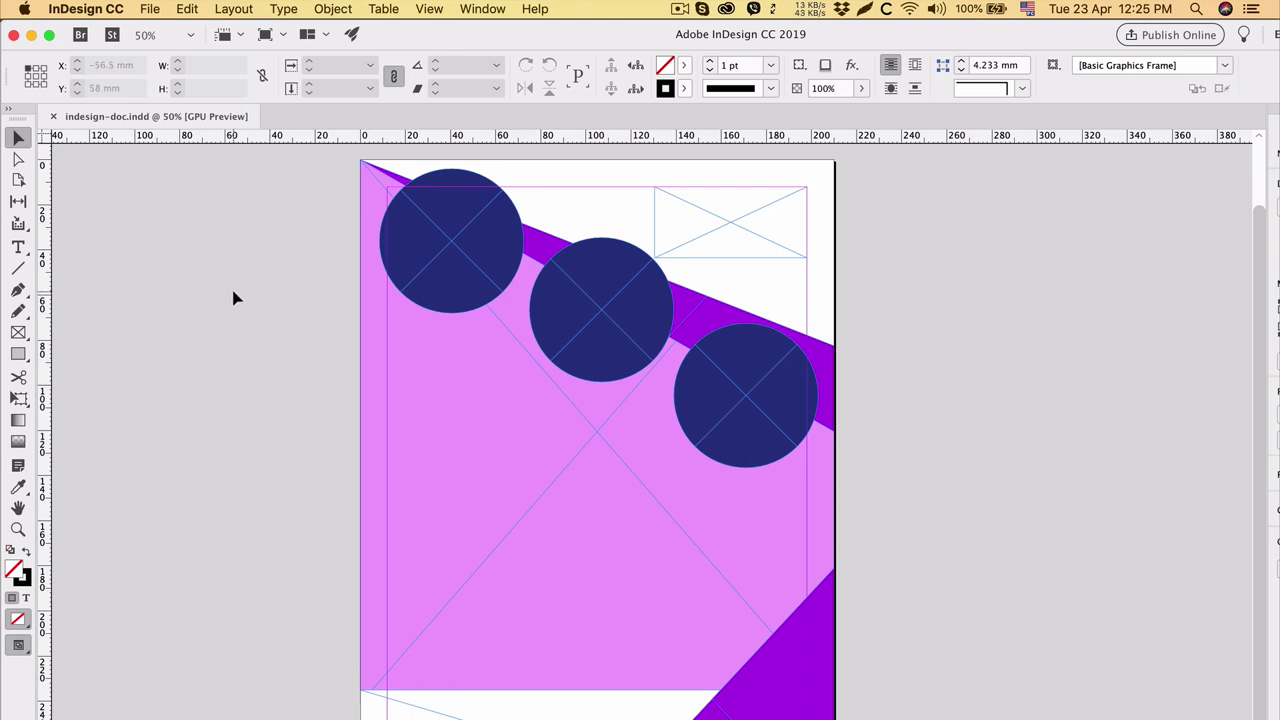
Step: Examine the empty logo frame in the page's upper right corner and the image frame at the bottom of the page
left_click(679, 9)
left_click(724, 65)
left_click(728, 226)
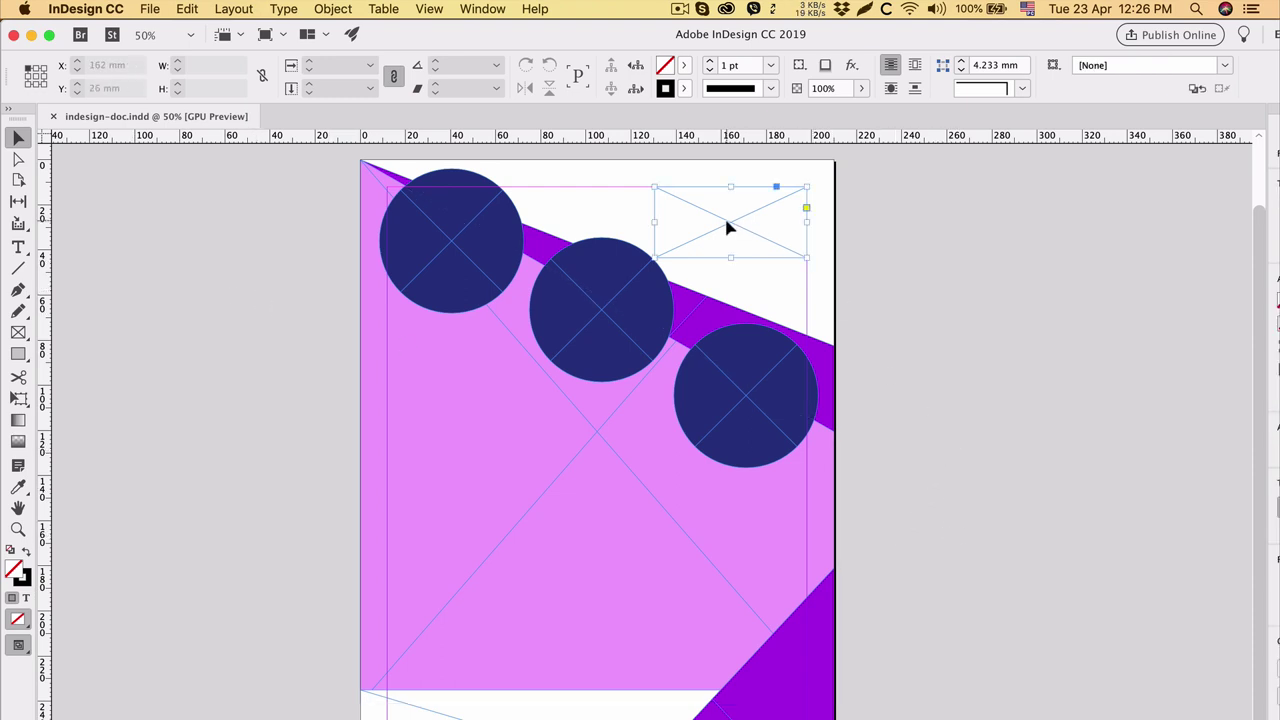
left_click(281, 302)
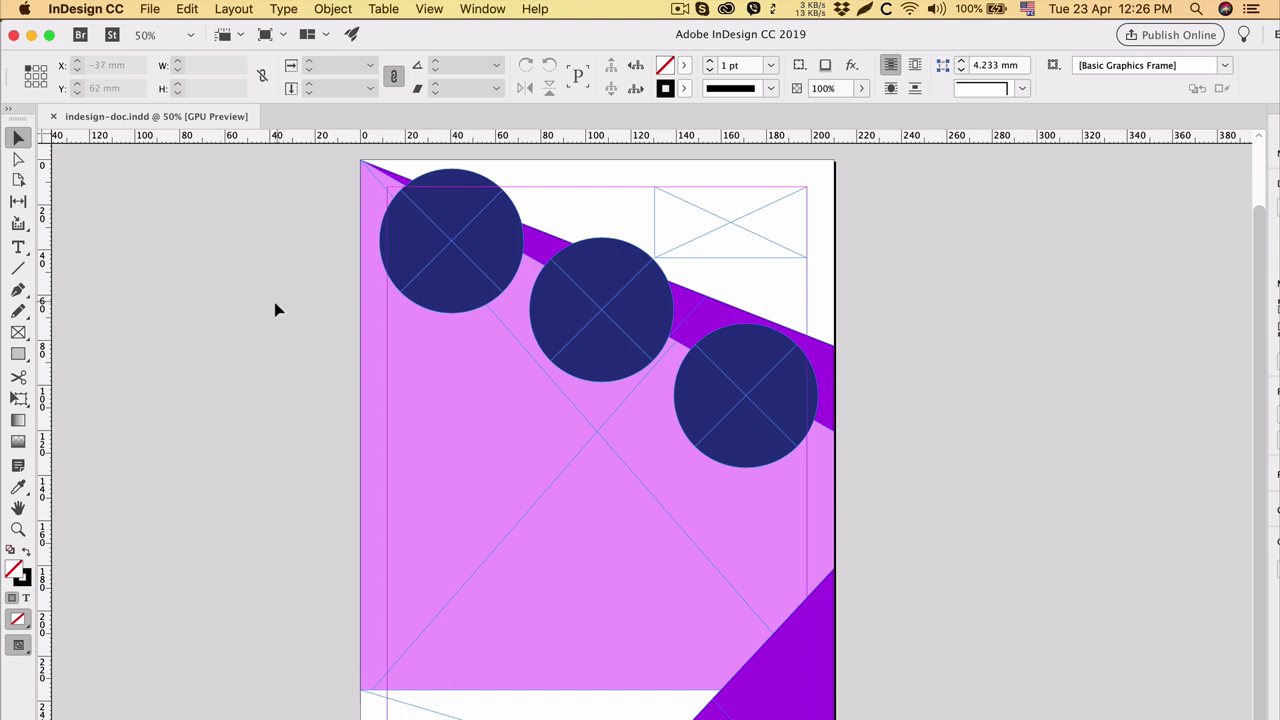
scroll(308, 358, "down", 1)
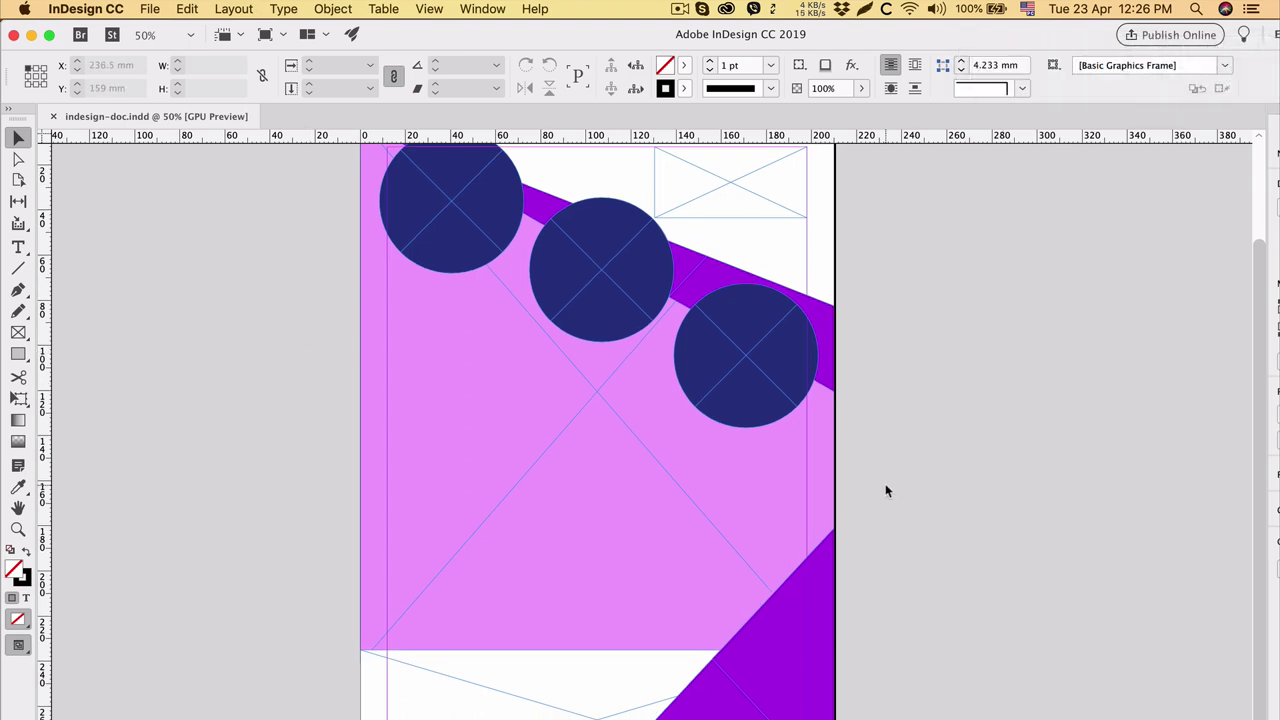
left_click(446, 680)
left_click(249, 651)
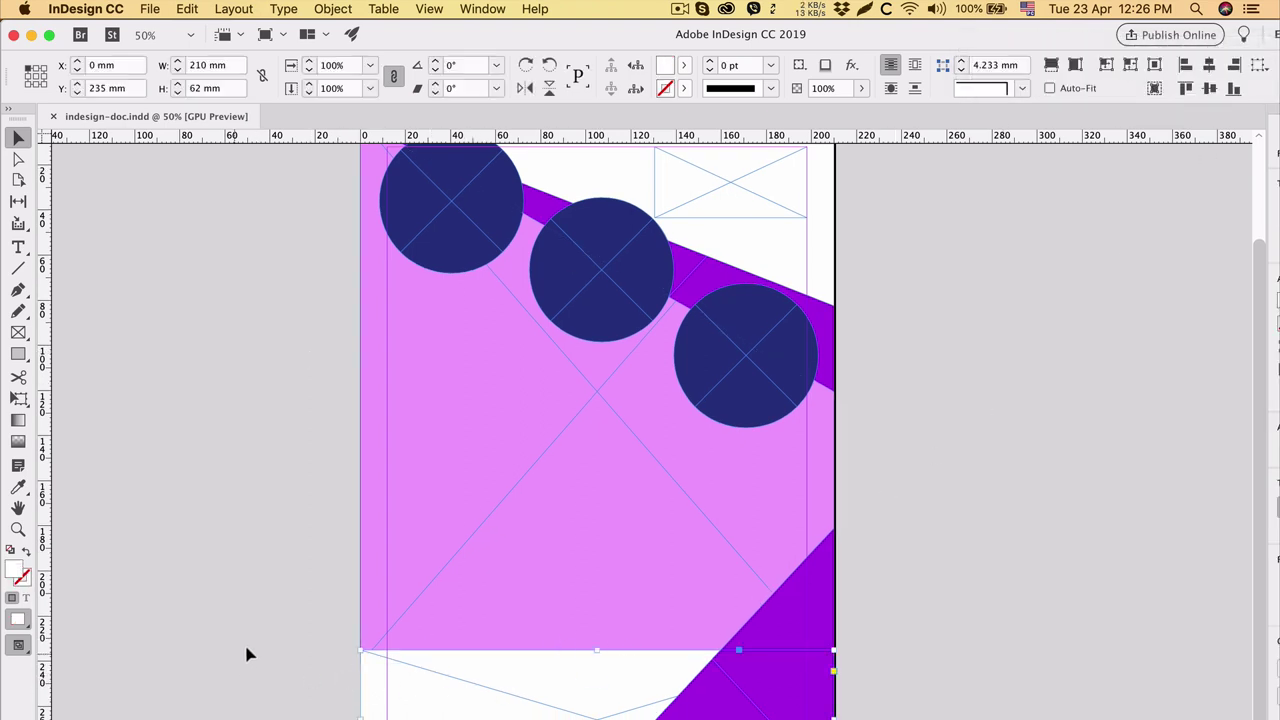
scroll(650, 570, "up", 3)
left_click(727, 280)
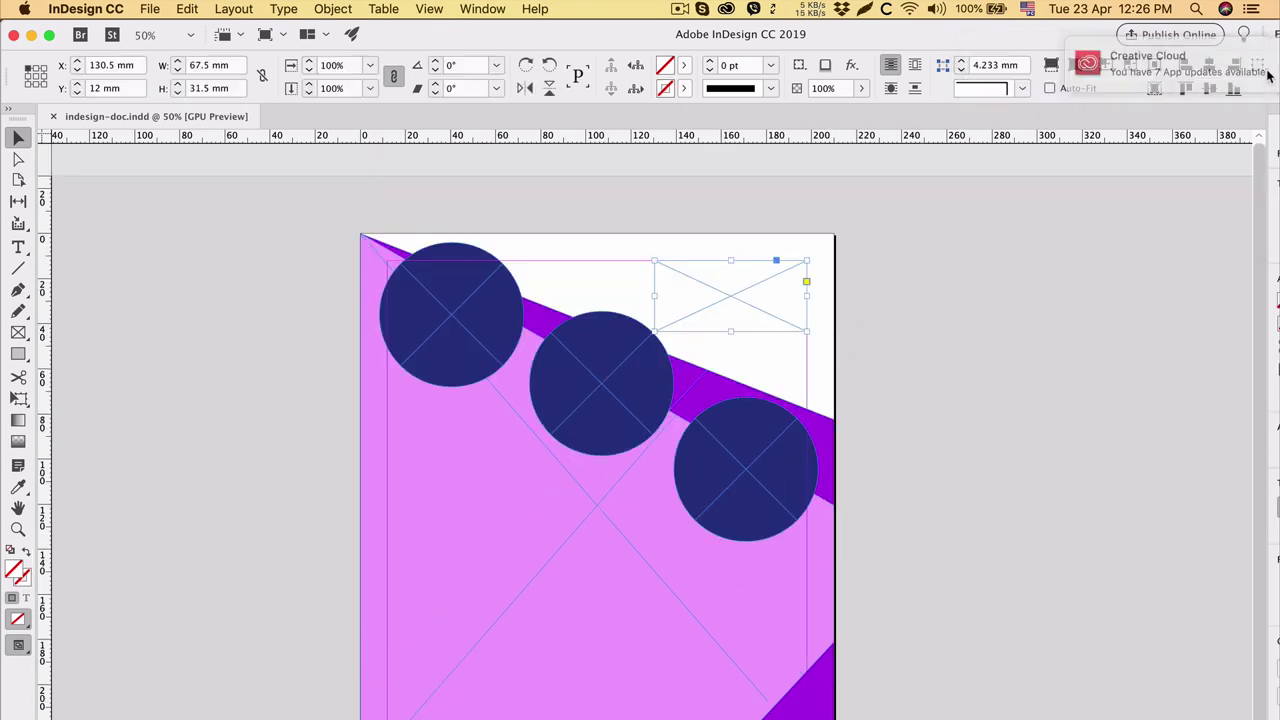
left_click(934, 331)
left_click(755, 310)
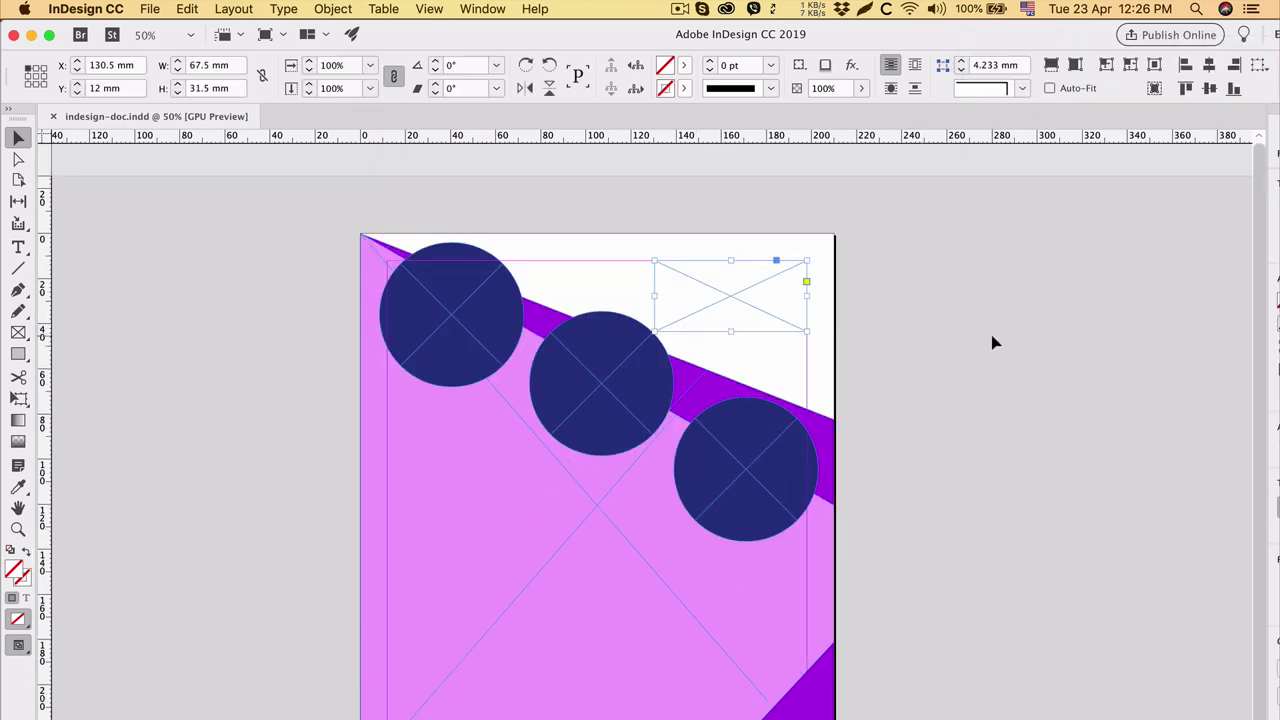
left_click(905, 310)
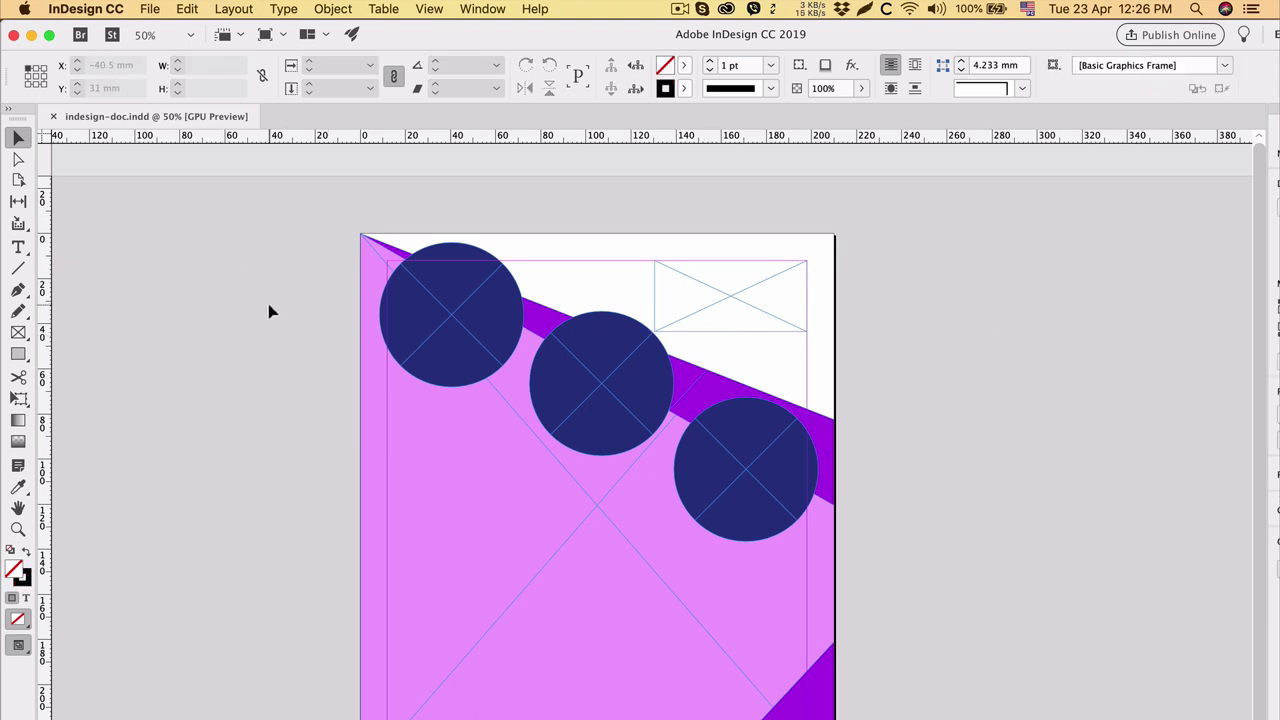
Step: Load "spondon logo.ai" from the class Materials folder for placing, without importing it into a selected frame
left_click(150, 9)
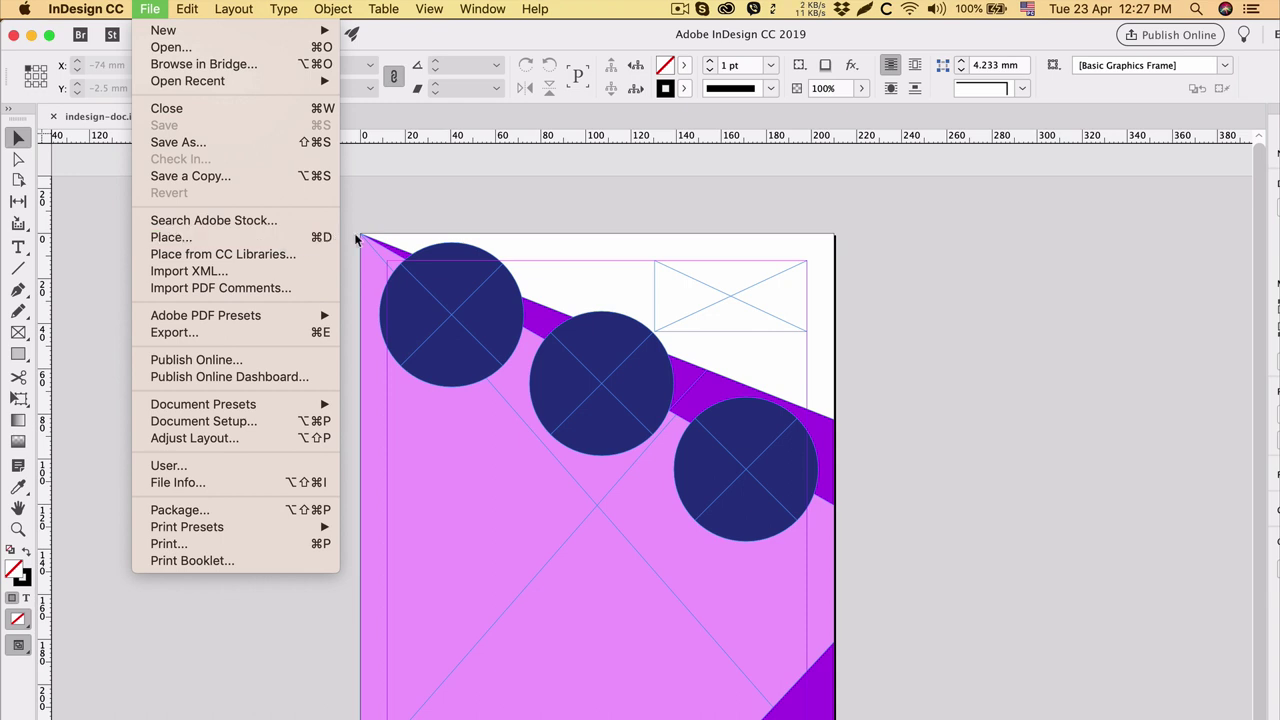
left_click(308, 237)
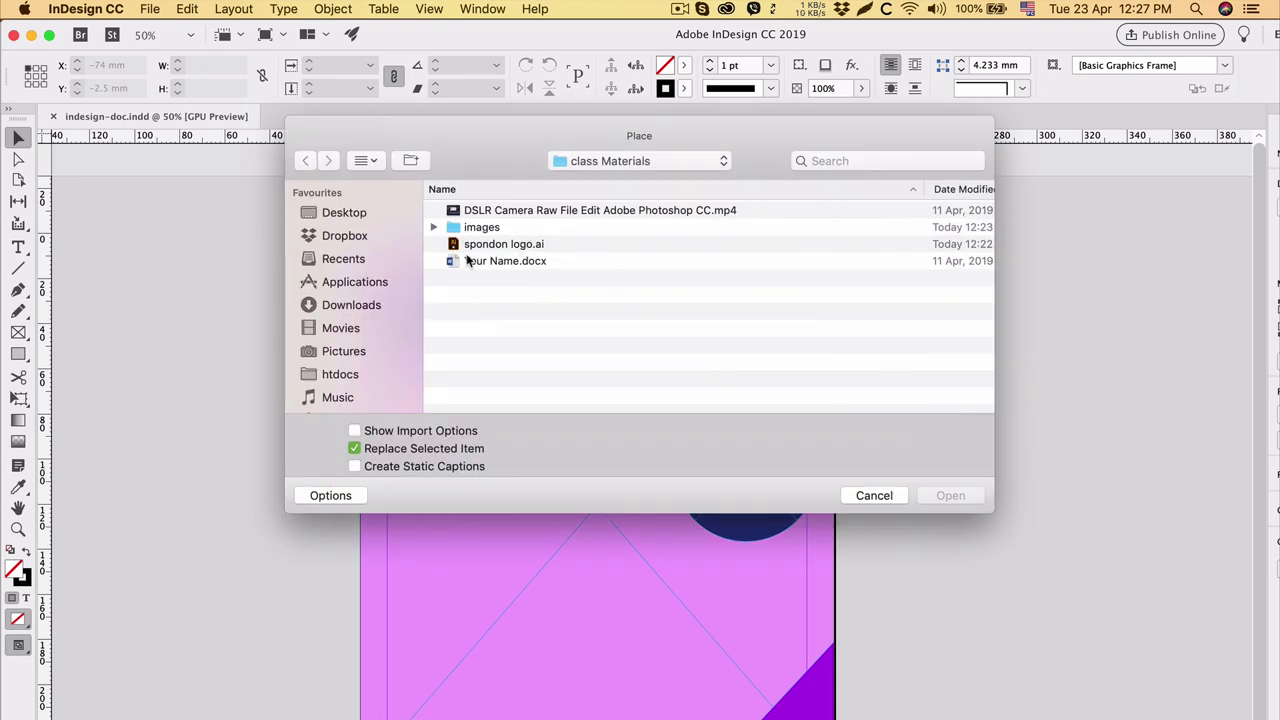
left_click(506, 249)
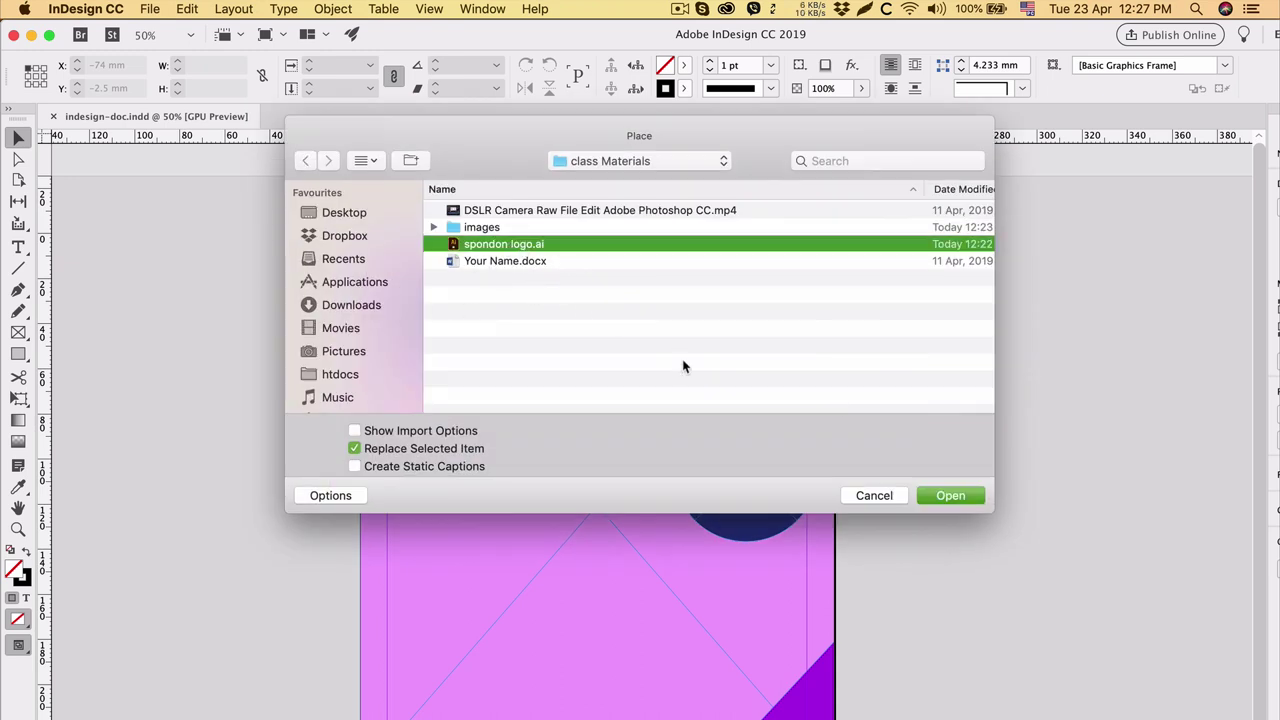
left_click(950, 495)
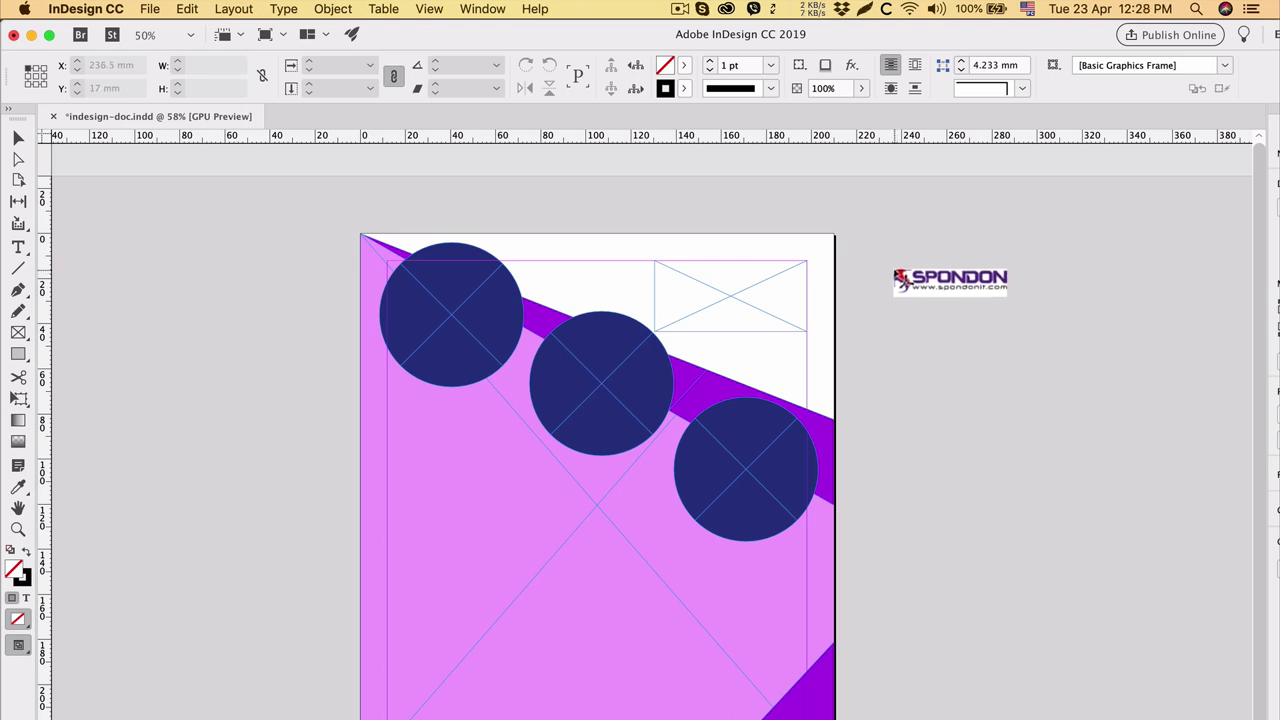
Step: Place the logo at its original size on the pasteboard beside the page and move it over the page
left_click(881, 261)
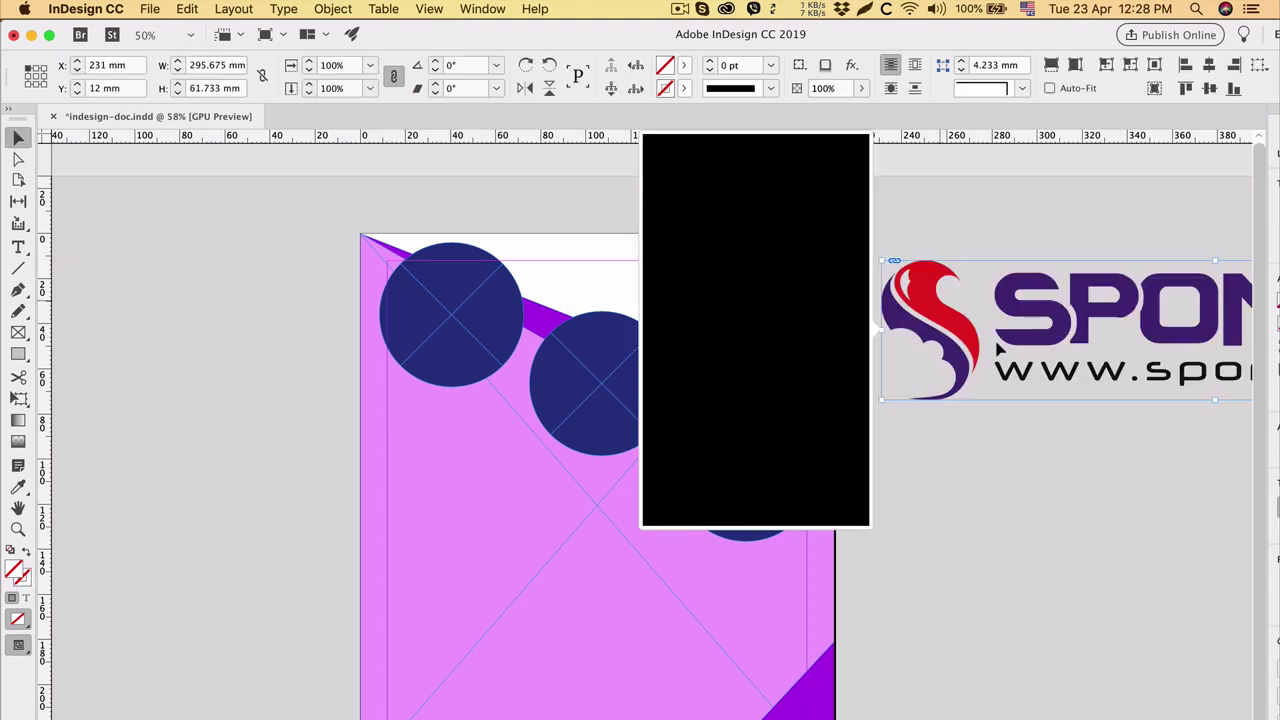
left_click(835, 502)
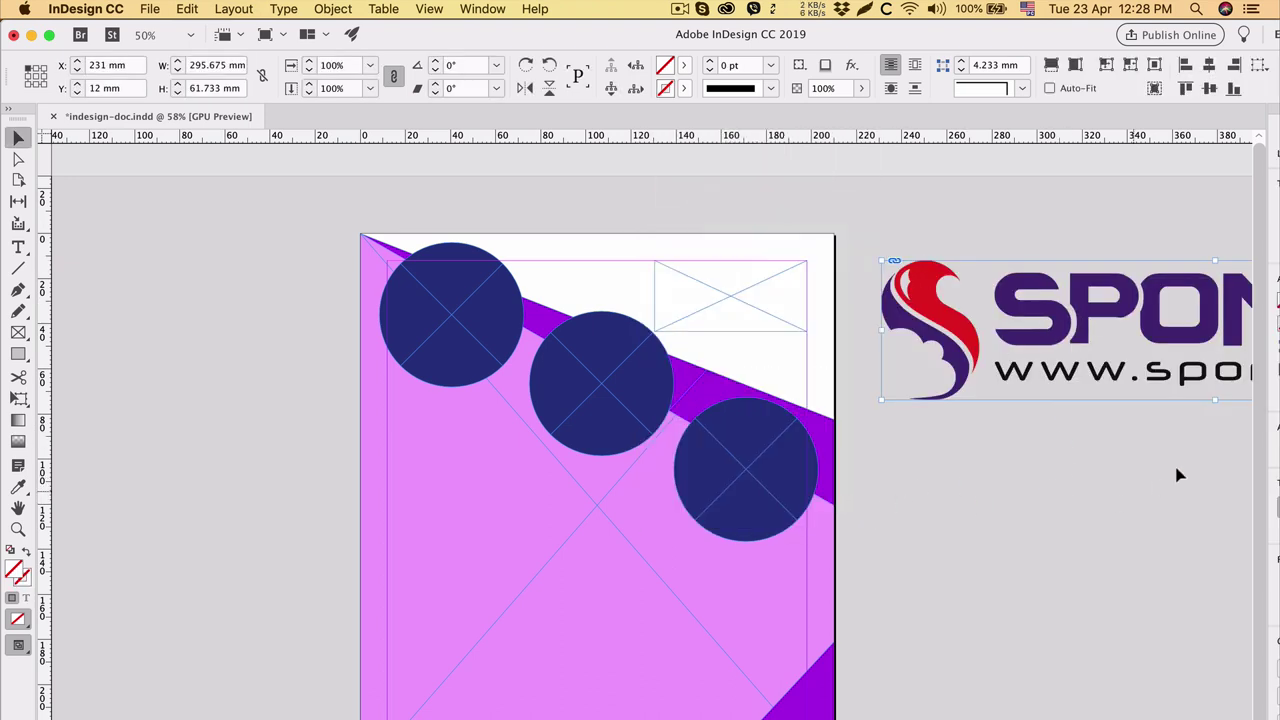
scroll(950, 490, "right", 2)
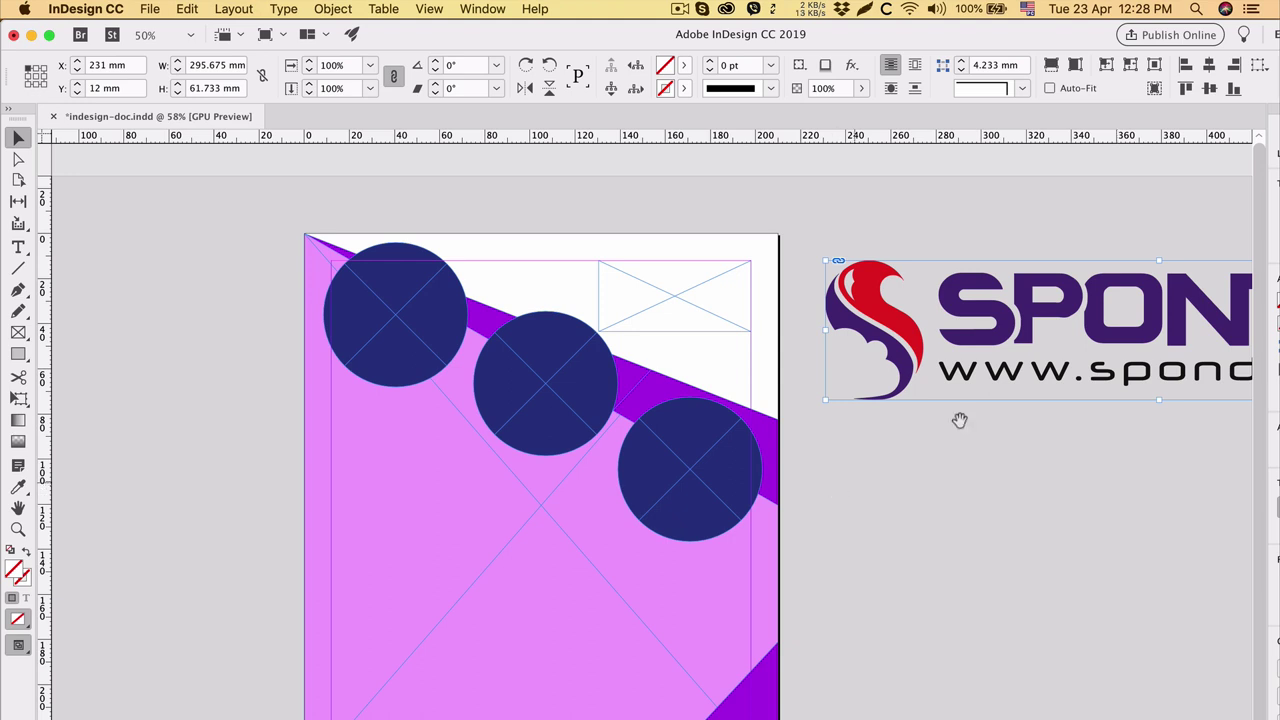
left_click_drag(1065, 300, 433, 309)
left_click_drag(822, 333, 1037, 543)
left_click_drag(944, 560, 809, 492)
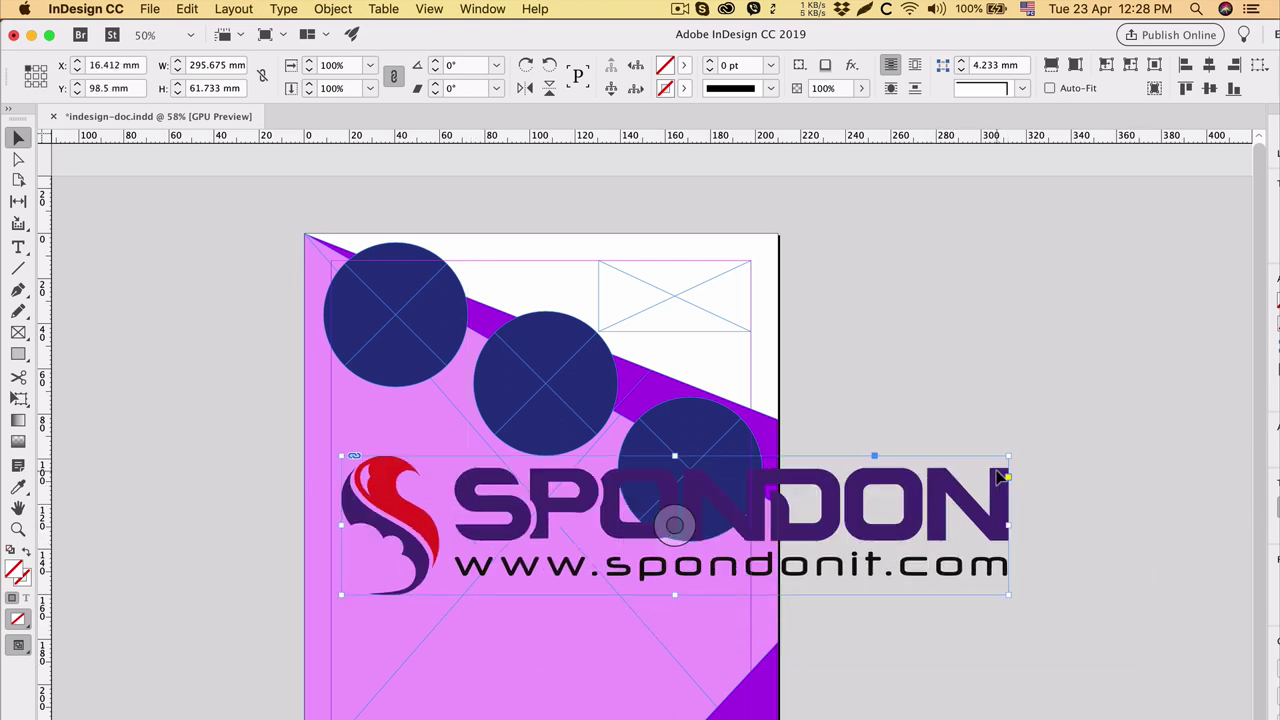
Step: Undo the logo's moves and its full-size placement to get back the loaded graphic
left_click(187, 8)
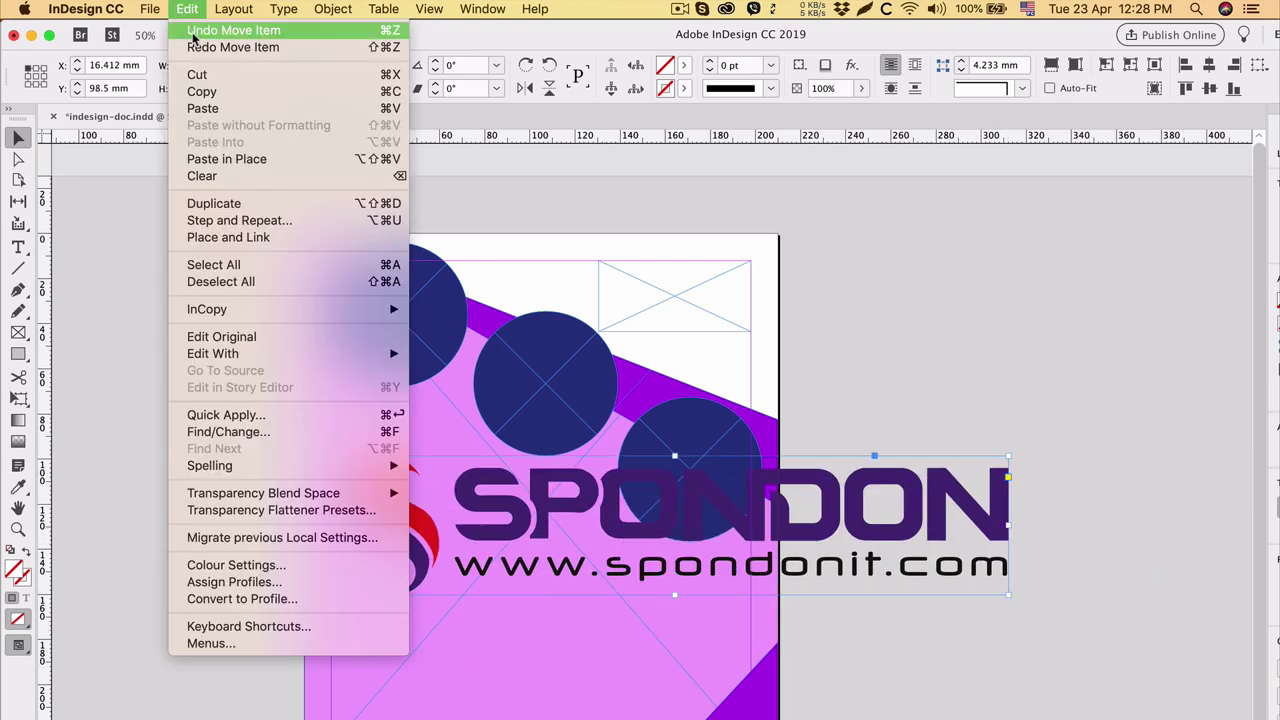
left_click(197, 30)
left_click(183, 9)
left_click(197, 30)
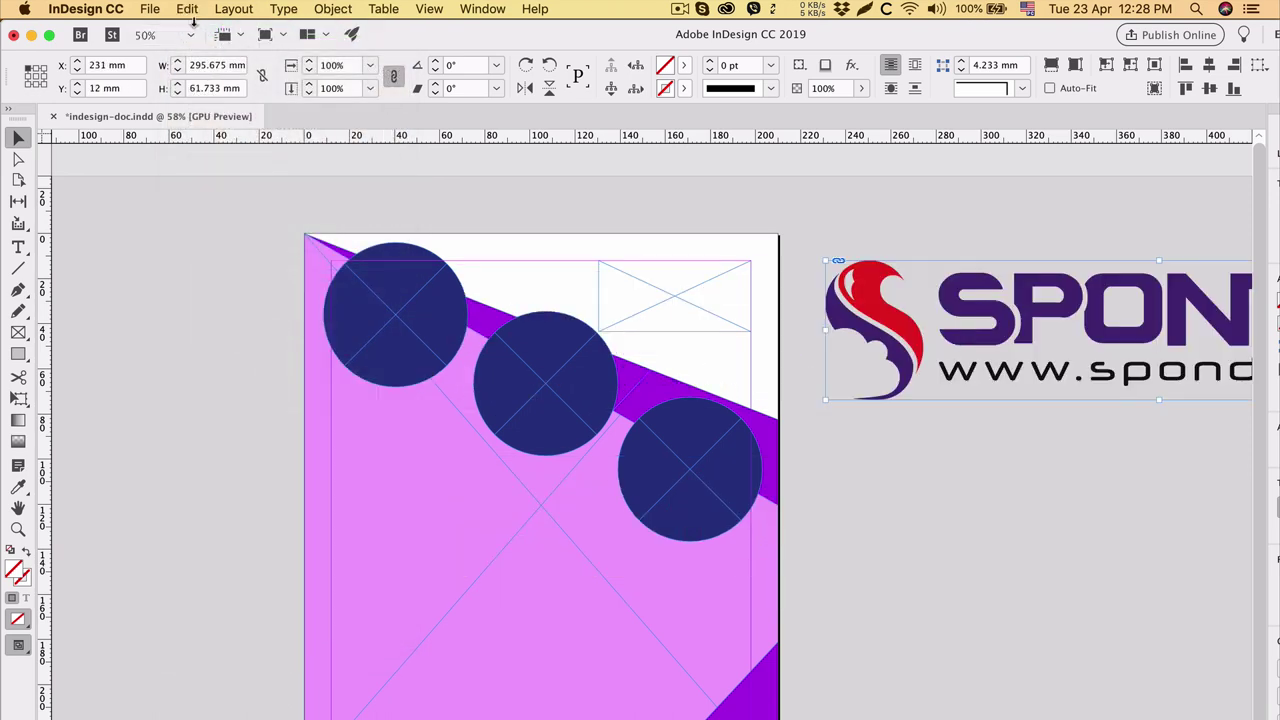
left_click(190, 9)
left_click(203, 31)
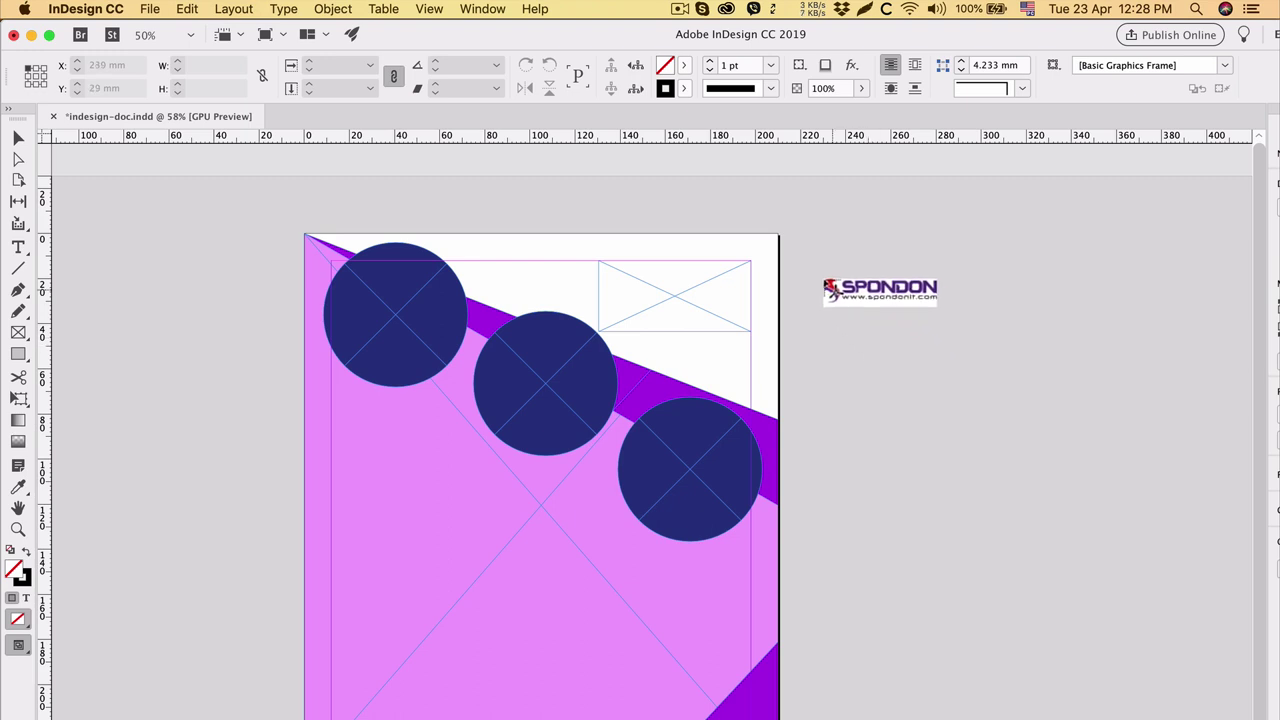
Step: Place the logo on the pasteboard in a custom area about 92 mm wide and 19 mm high, and undo the placement
left_click_drag(804, 266, 1009, 371)
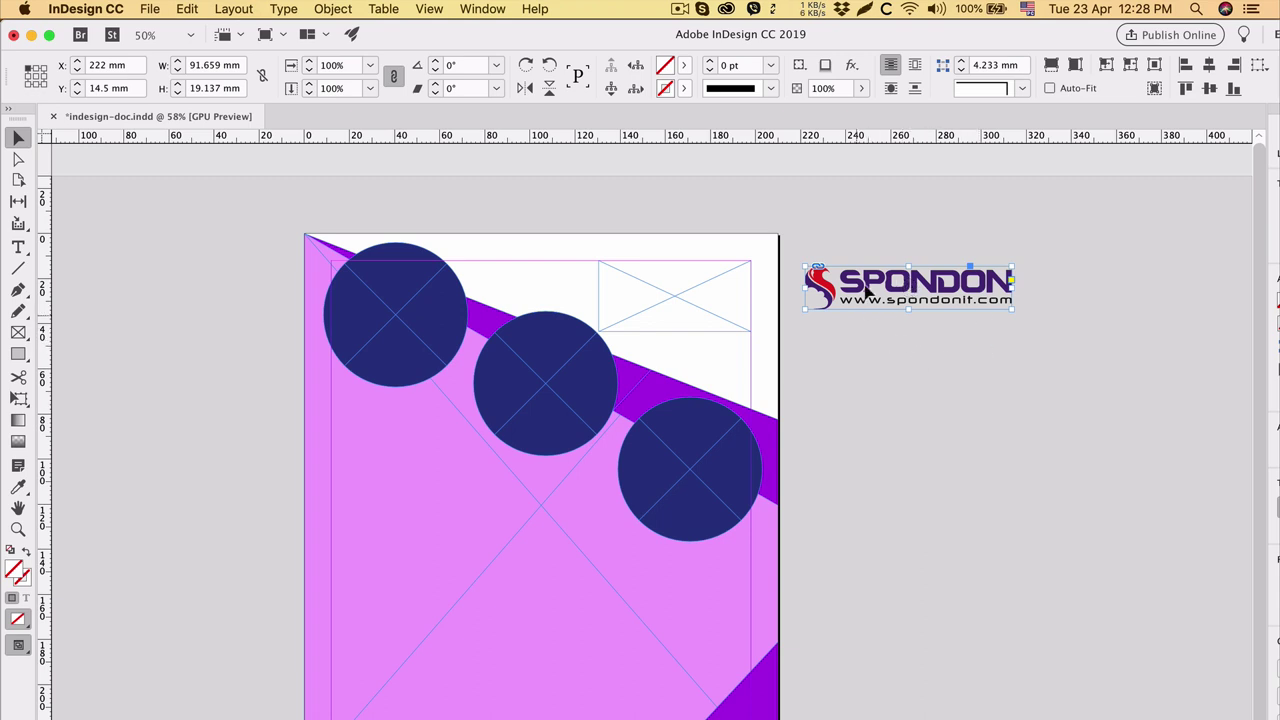
left_click(1003, 360)
left_click(958, 290)
left_click(188, 10)
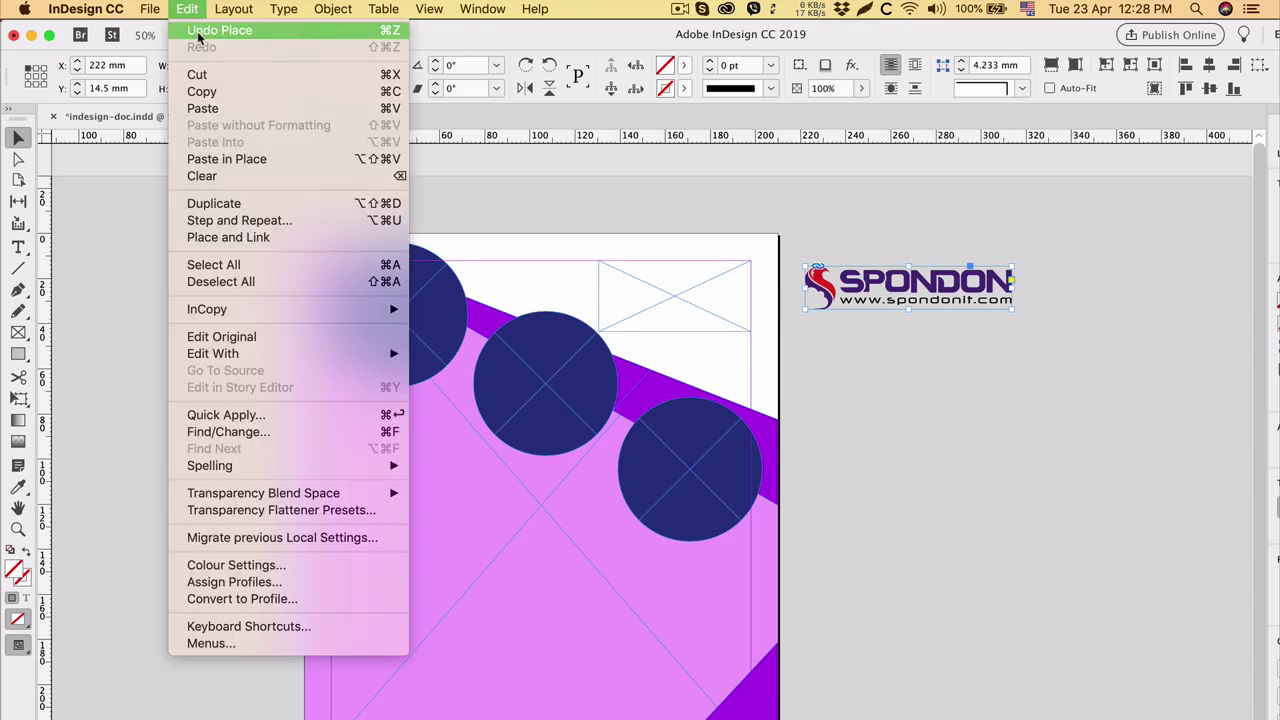
left_click(198, 31)
Step: Place the logo inside the empty frame in the page's upper right corner and select that frame
left_click(660, 298)
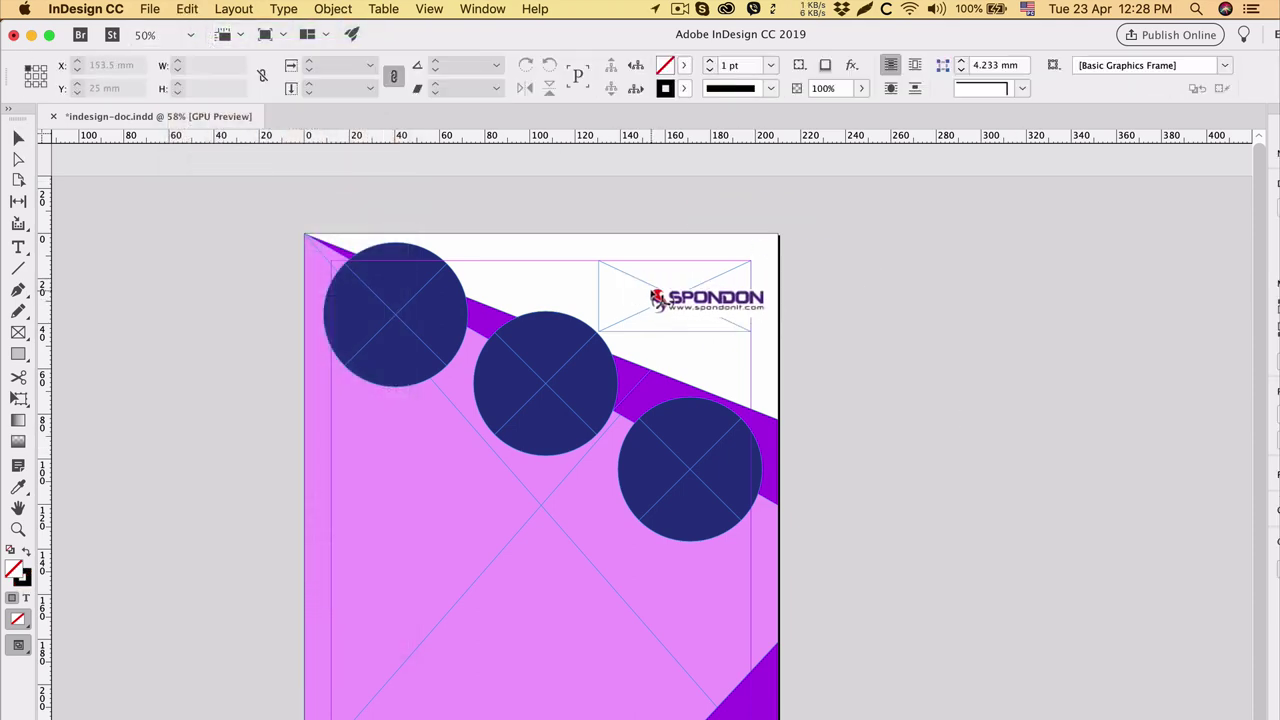
left_click(650, 292)
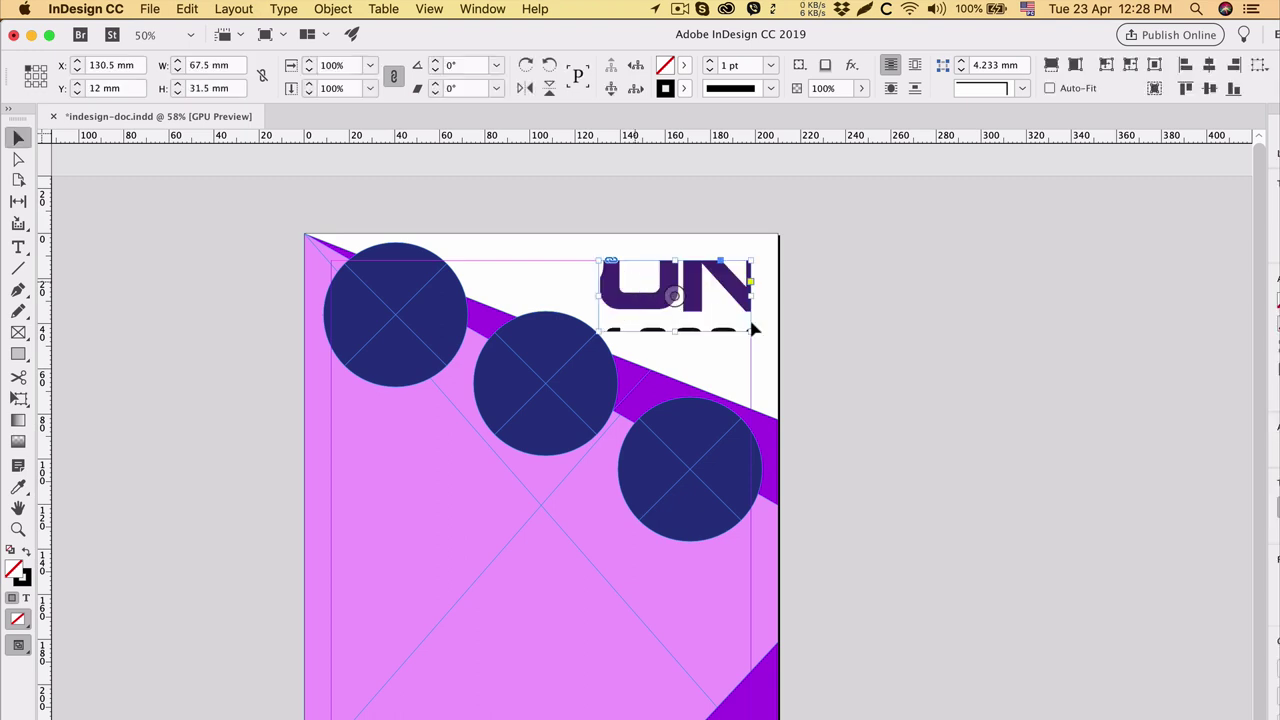
left_click(876, 352)
left_click(702, 289)
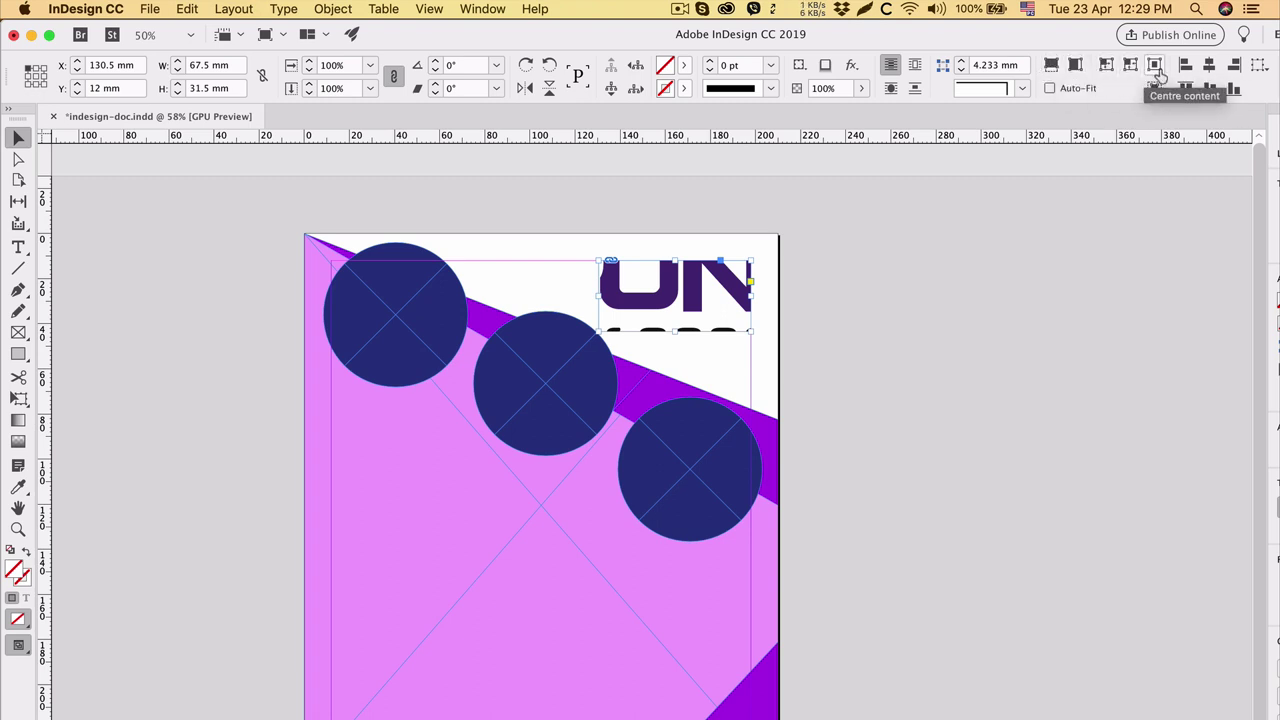
Step: Try the fill frame proportionally, fit content proportionally and fit content to frame options on the logo
left_click(1050, 67)
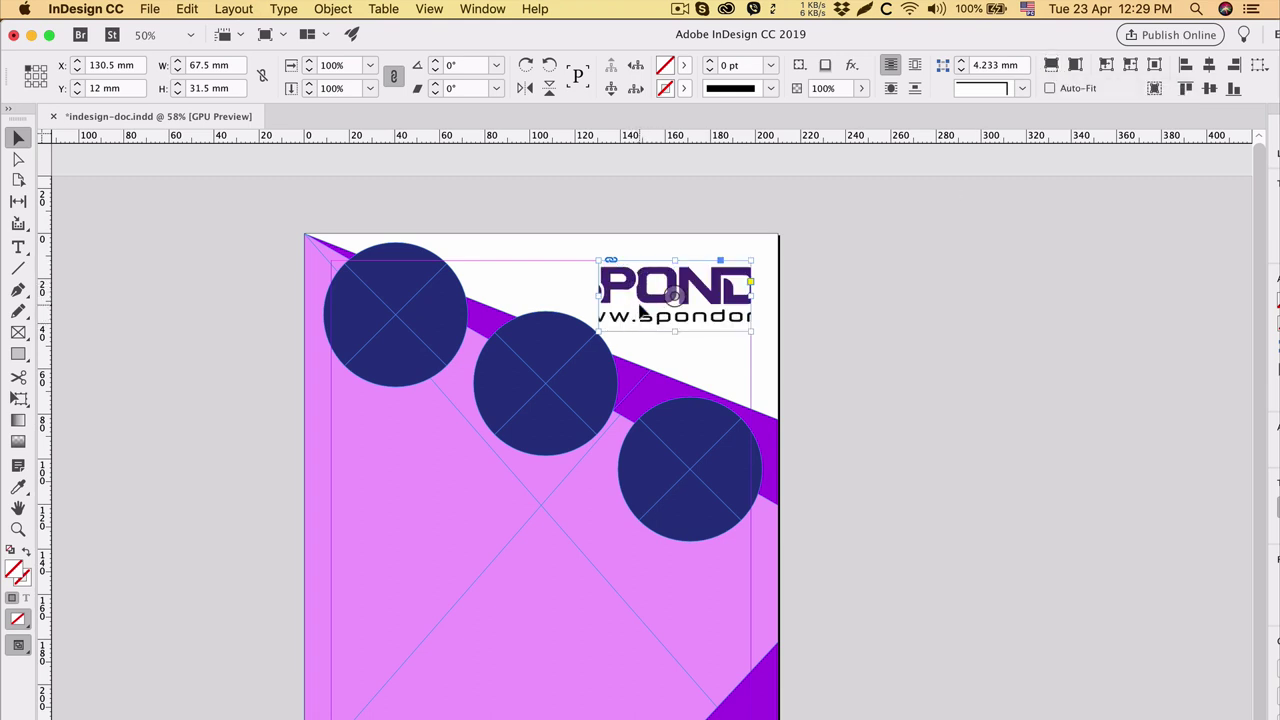
left_click(1075, 66)
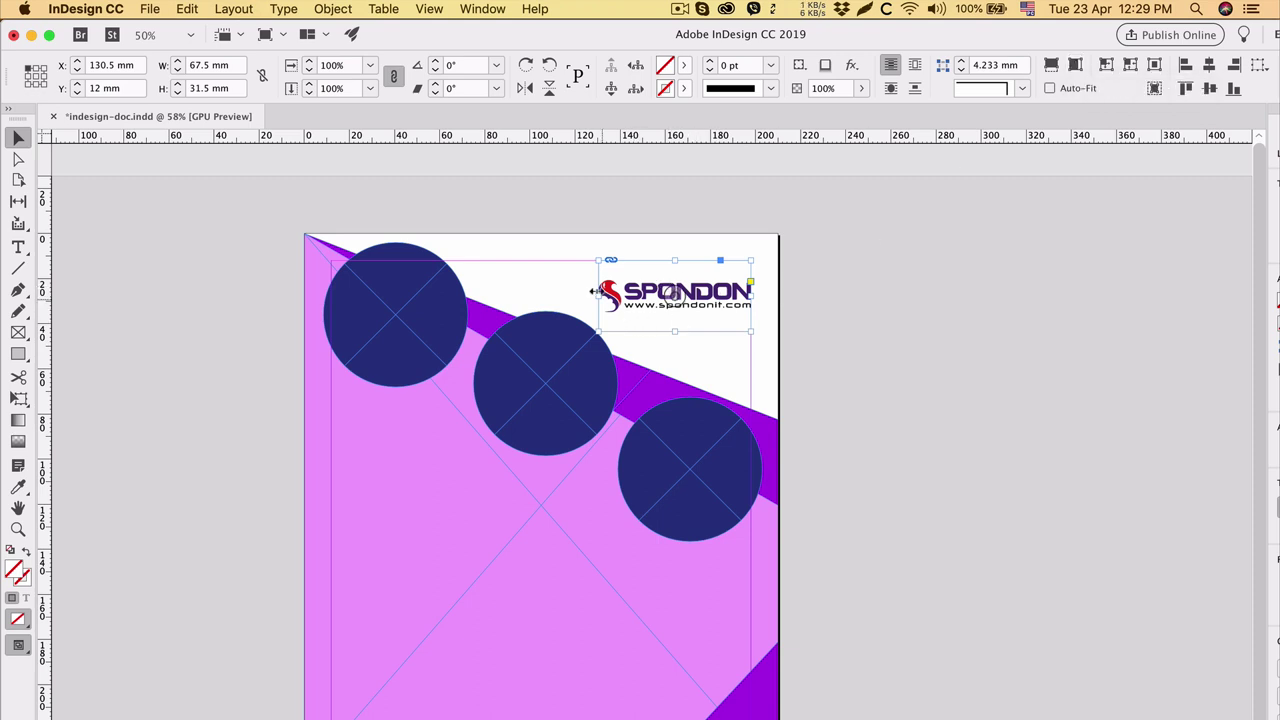
left_click(1106, 66)
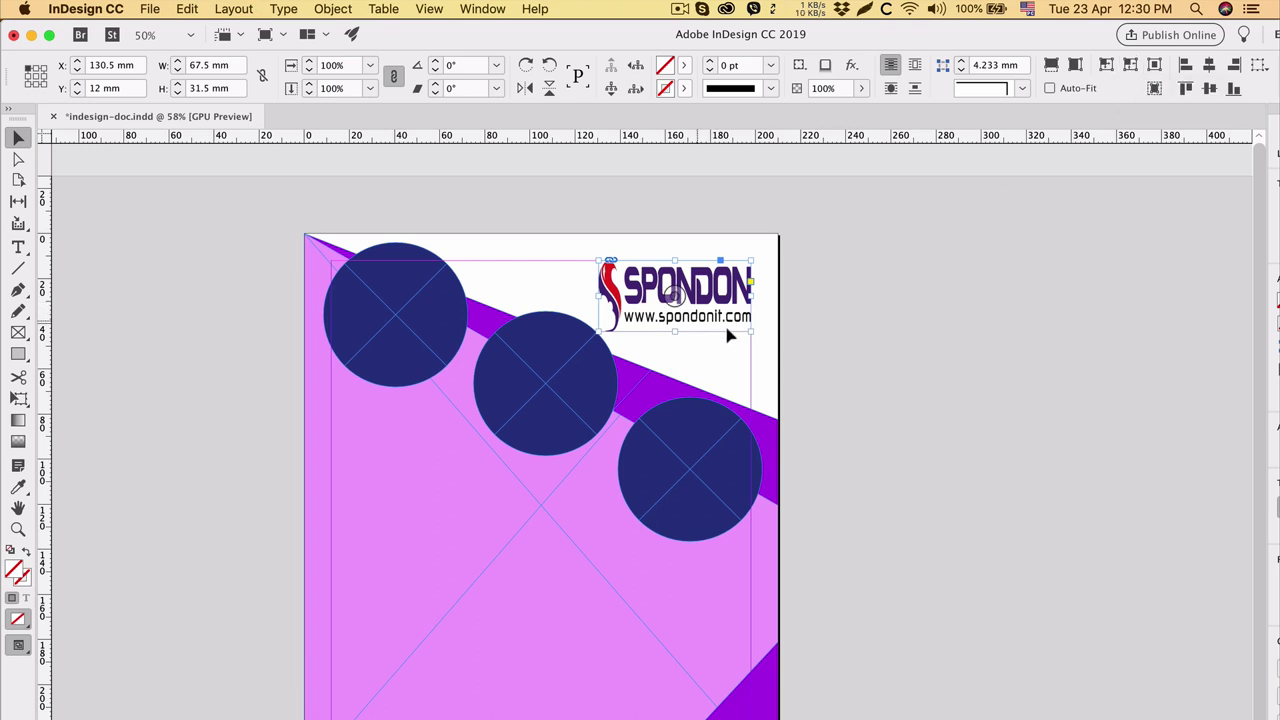
Step: Enlarge the logo frame to about 104 × 34 mm and fit the frame back to its content
left_click_drag(752, 335, 832, 336)
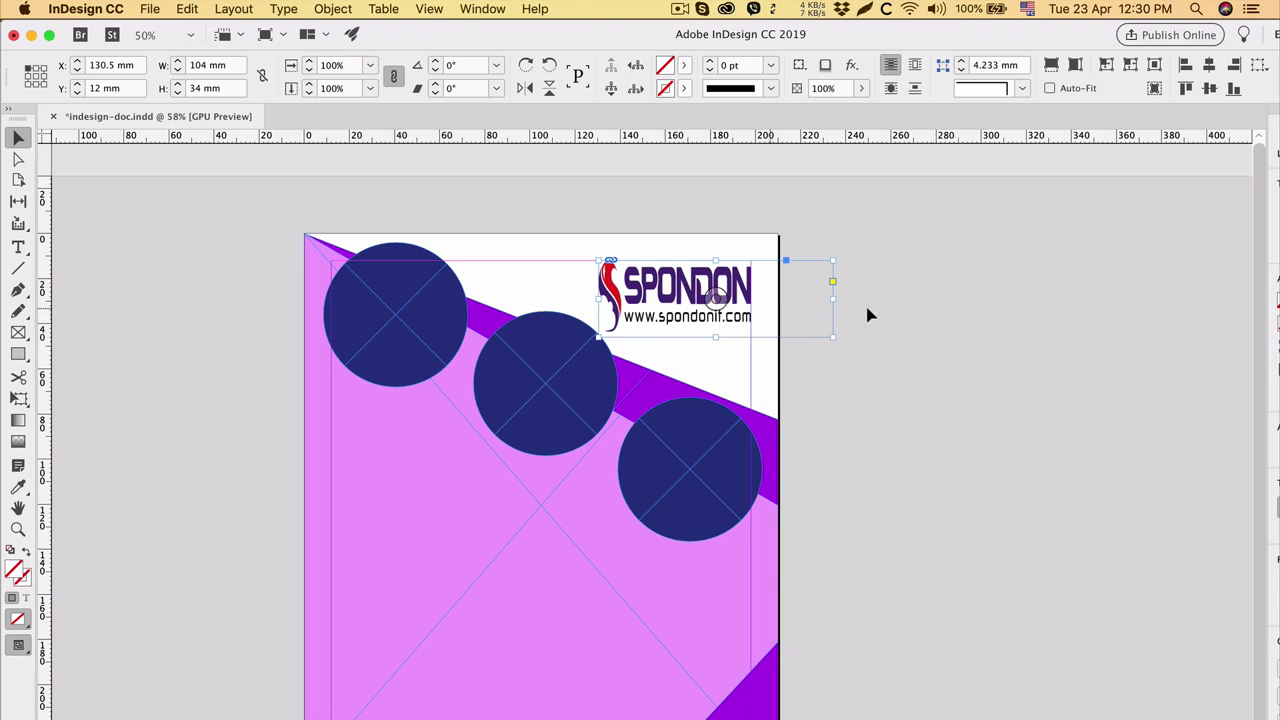
left_click(1131, 66)
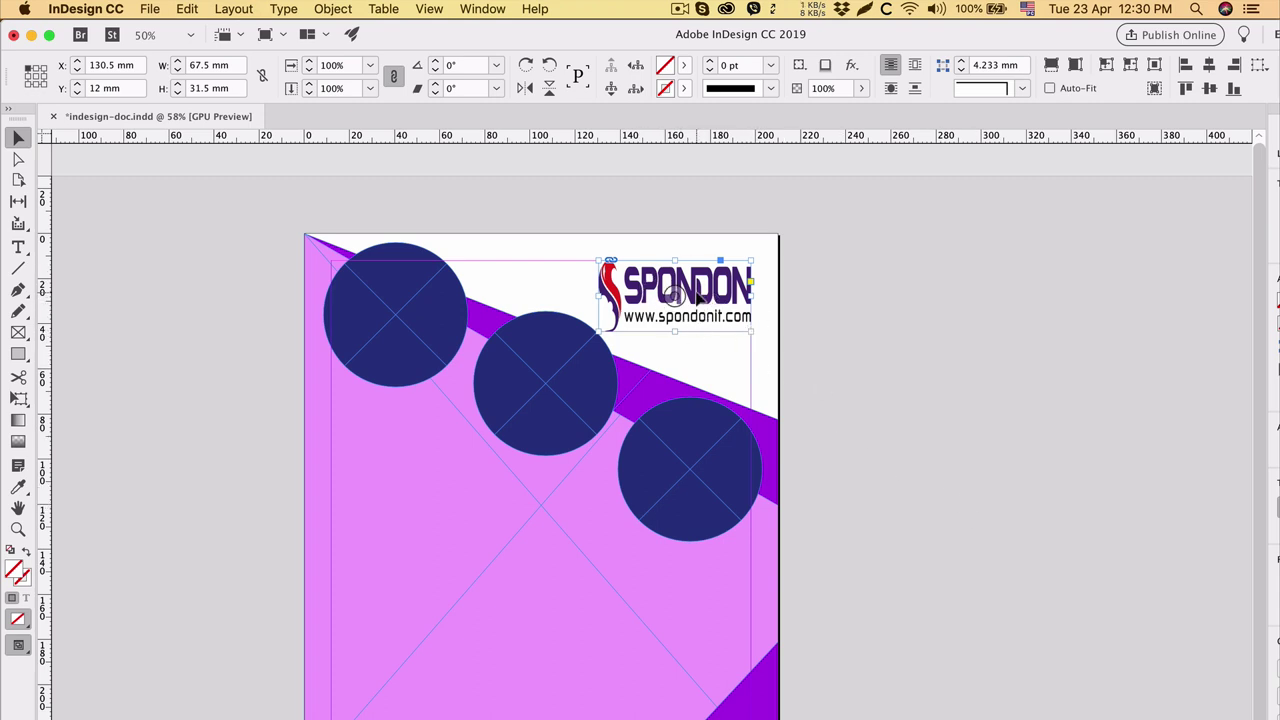
Step: Enlarge the logo frame to about 115.5 × 44 mm, try centring the logo inside it, and undo the centring
left_click(1153, 66)
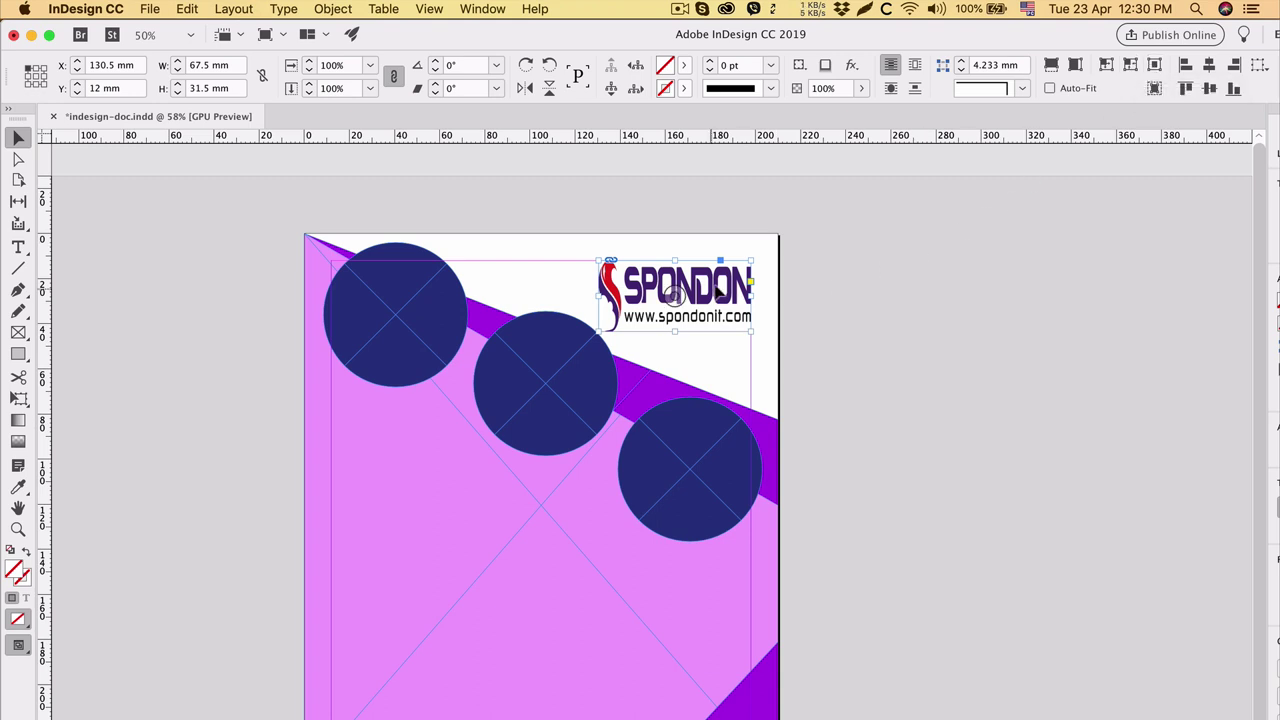
left_click_drag(751, 331, 859, 359)
left_click(1155, 66)
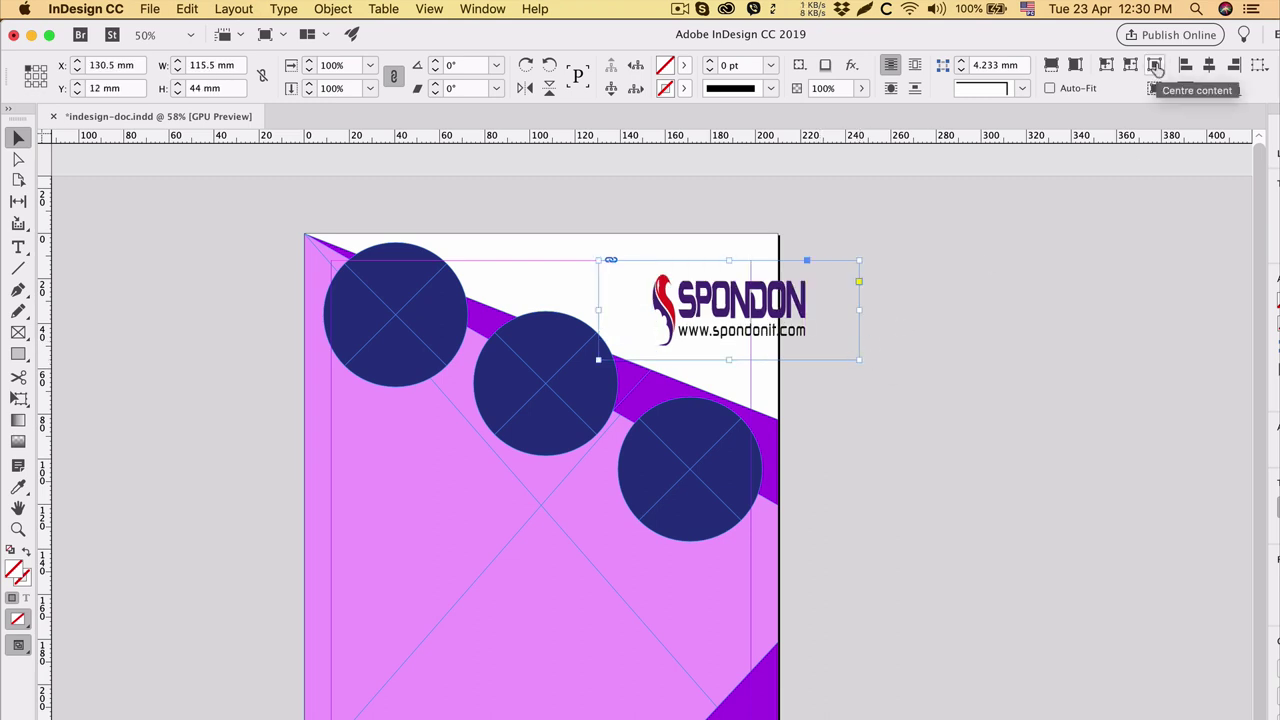
left_click(187, 8)
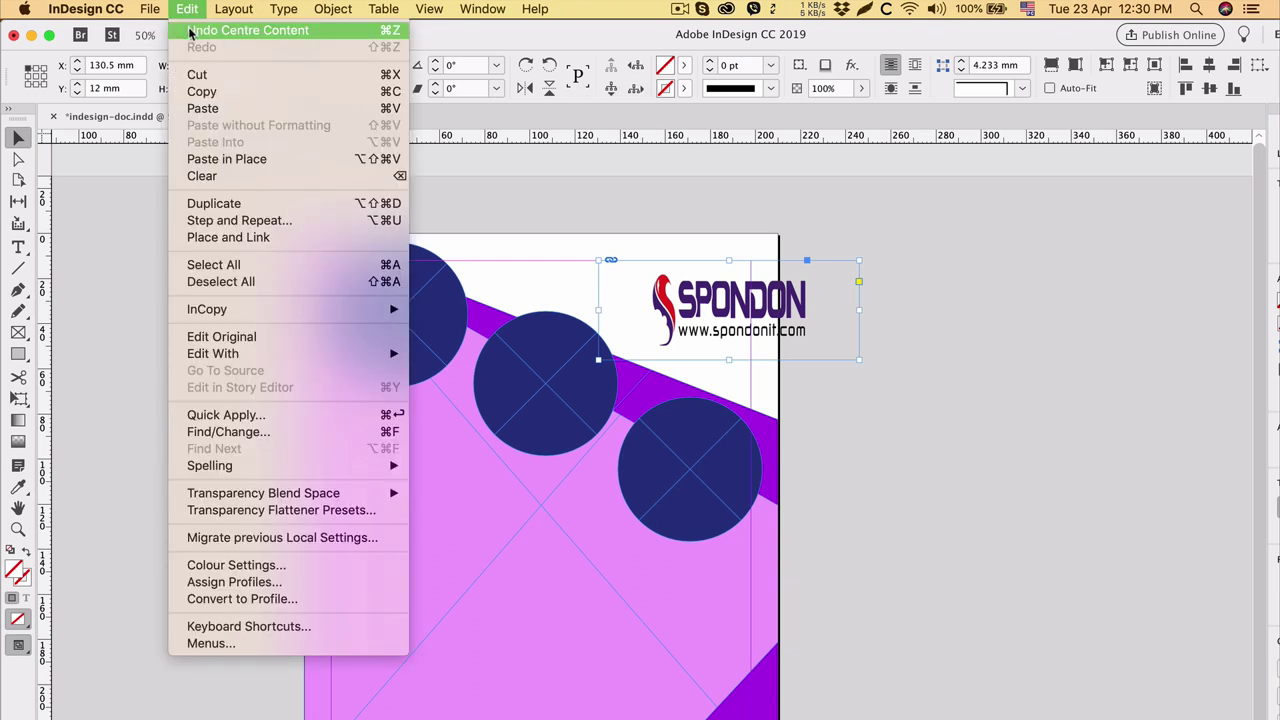
left_click(235, 37)
Step: Try filling the enlarged frame proportionally with the logo and undo that fitting
left_click(1053, 66)
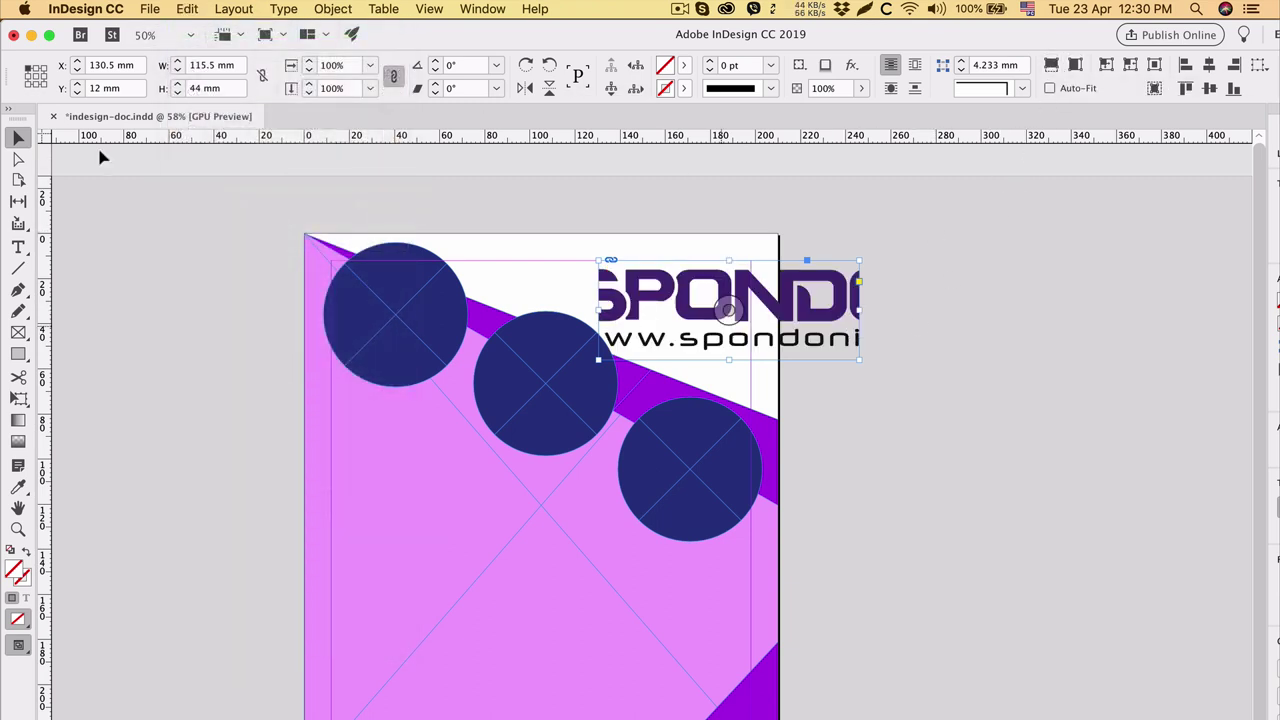
left_click(187, 8)
left_click(235, 37)
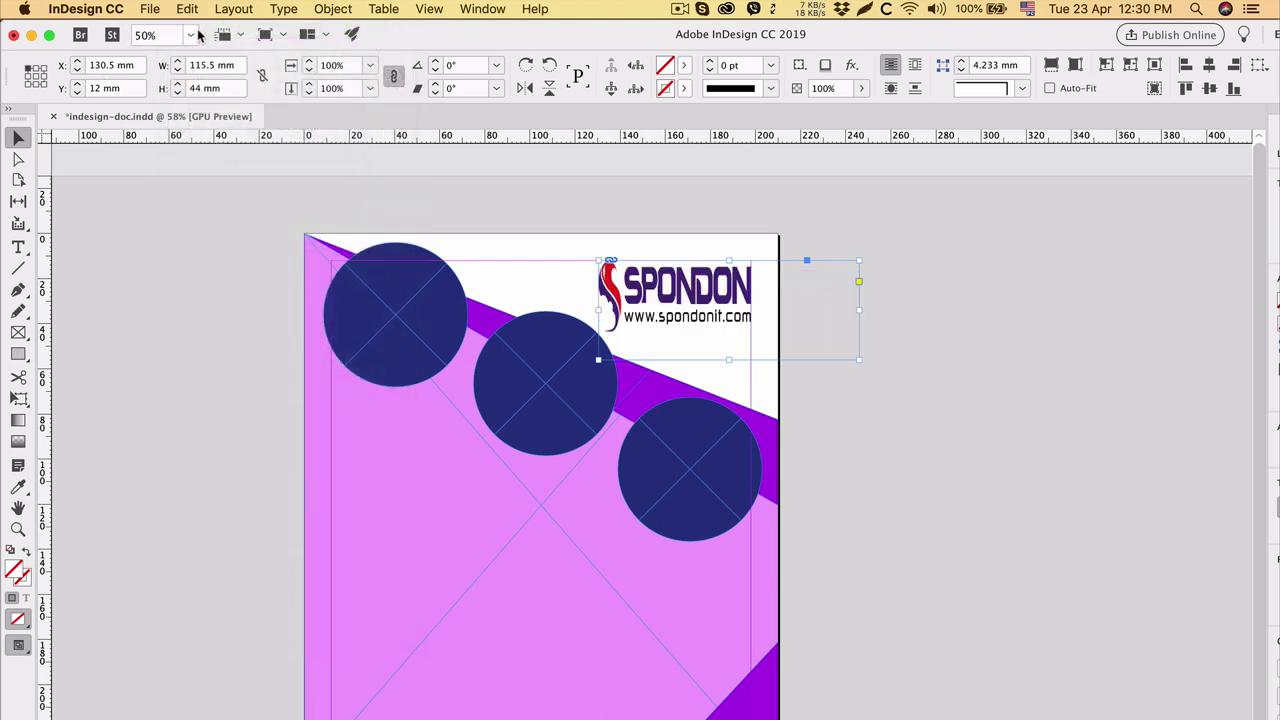
Step: Shrink the logo frame to about 67.5 × 26 mm and fit the logo proportionally inside it
left_click_drag(857, 359, 766, 312)
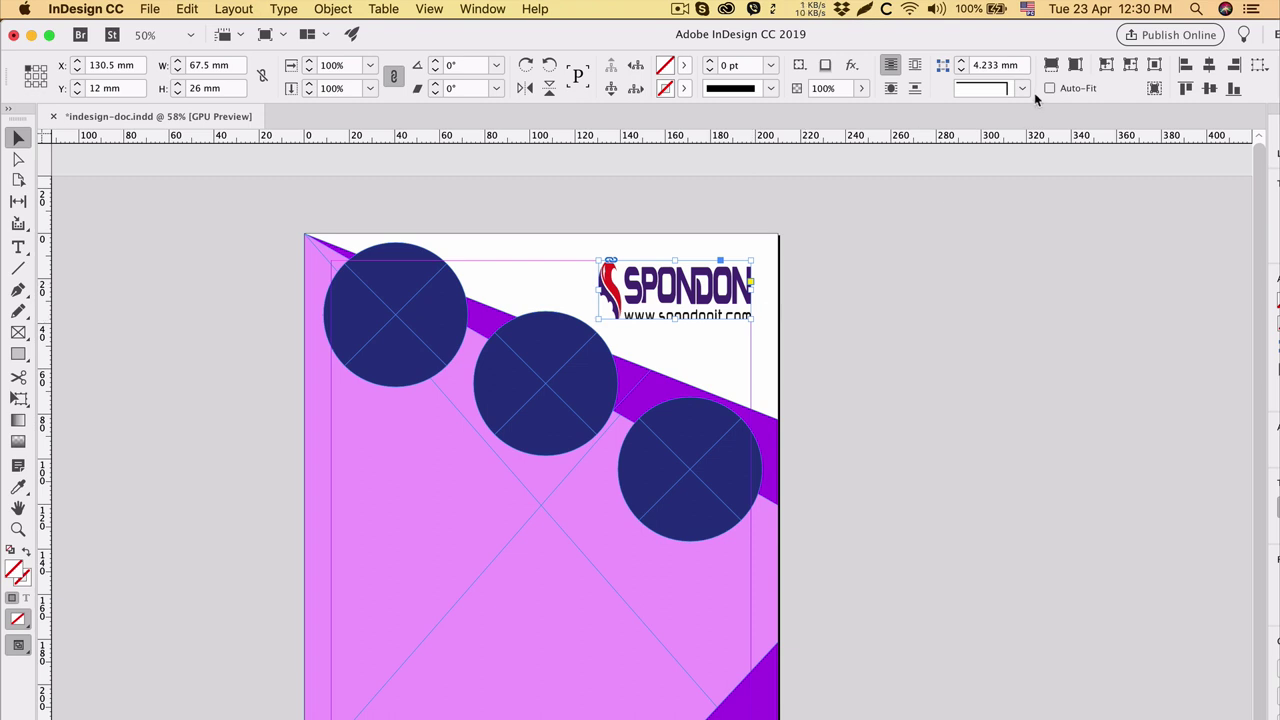
left_click(1075, 66)
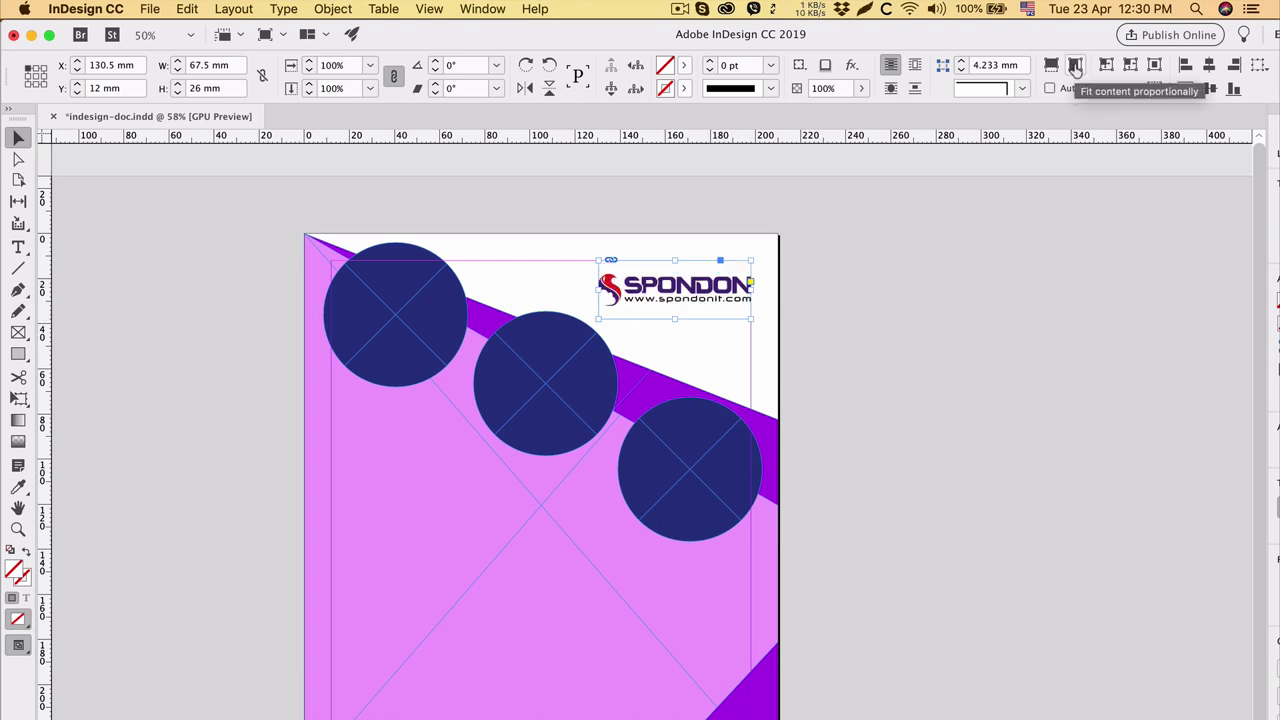
Step: Place "gold leaf show pieces.jpg" in the first circle, the one nearest the page's upper-left corner, and fill the frame proportionally
left_click(903, 301)
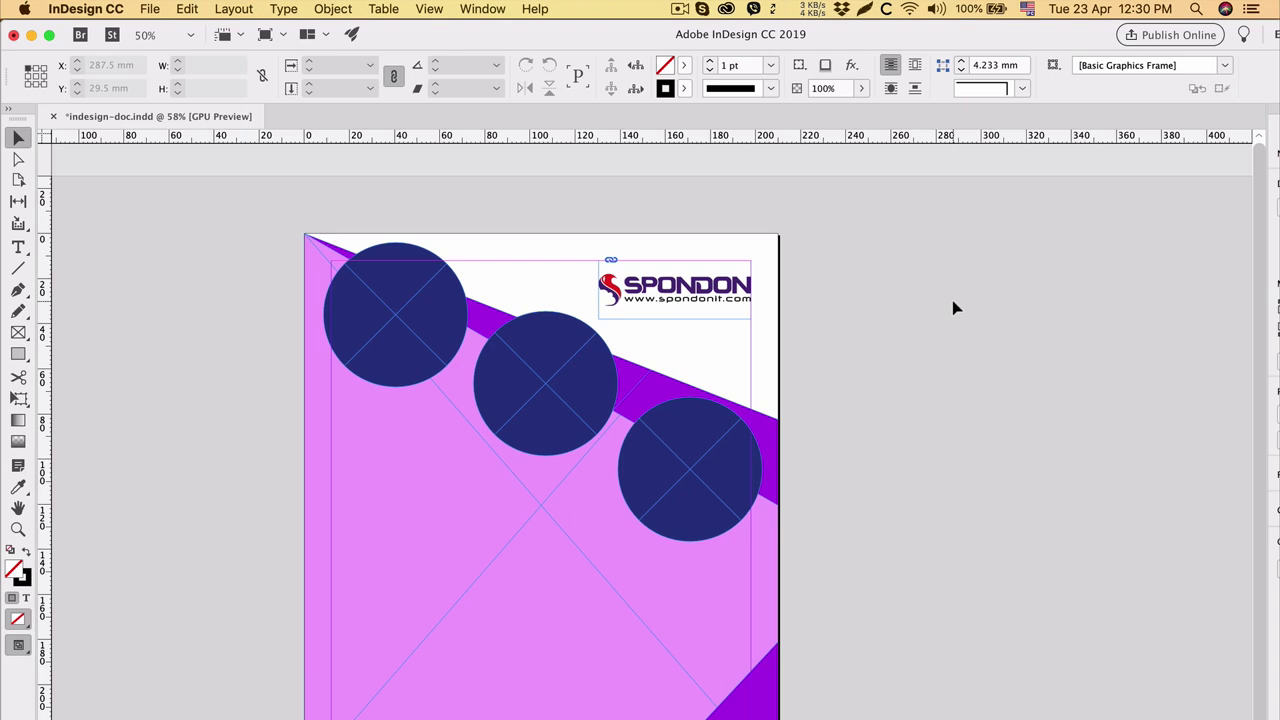
left_click(418, 318)
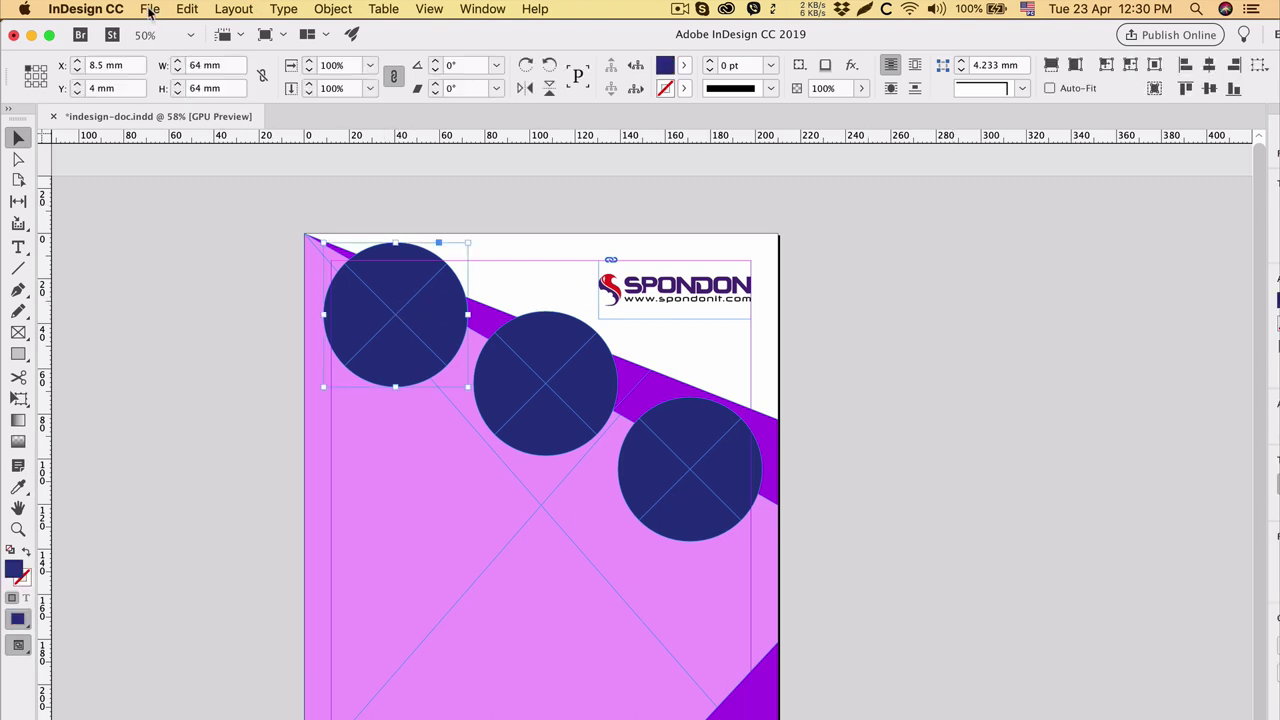
left_click(149, 9)
left_click(216, 238)
left_click(434, 228)
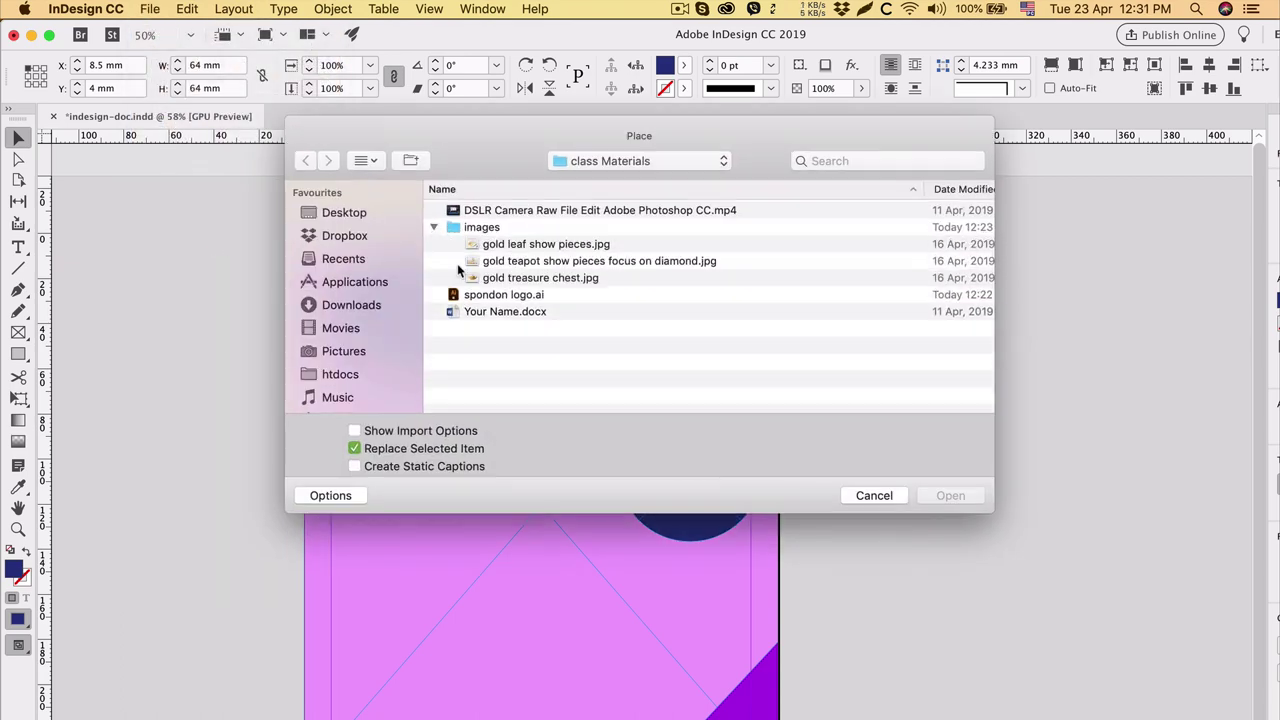
left_click(505, 246)
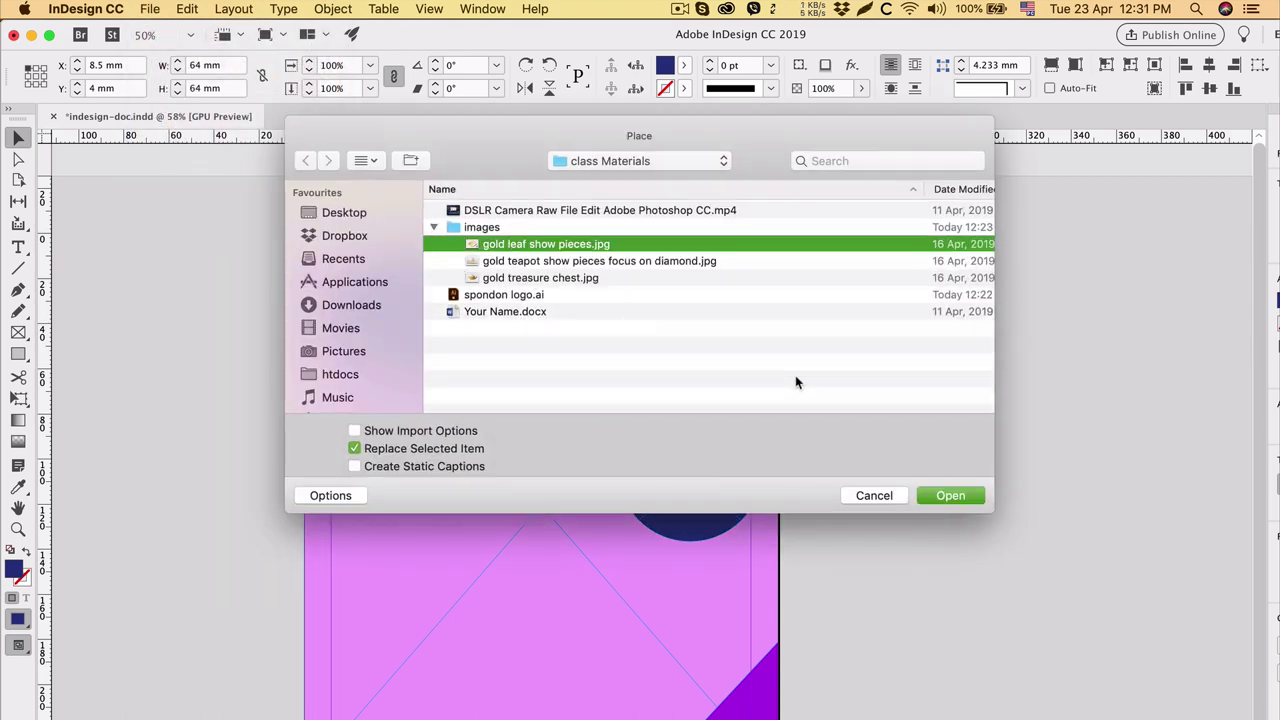
left_click(950, 496)
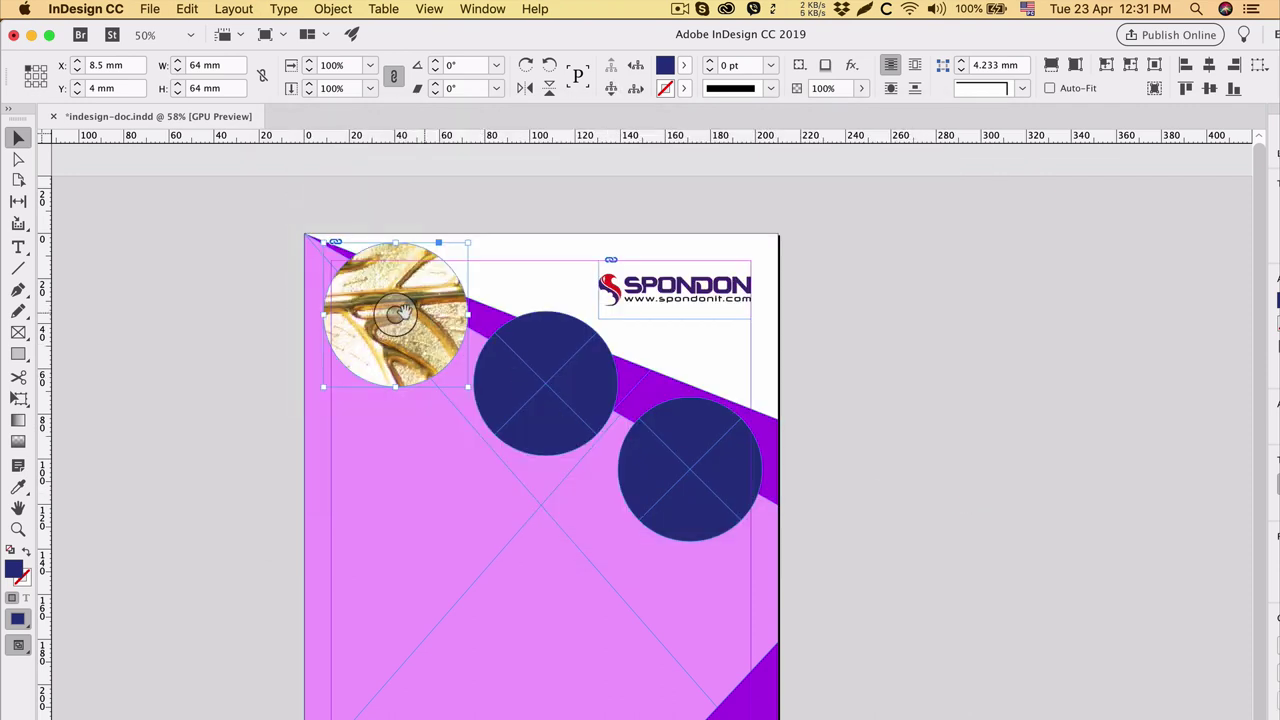
left_click(1076, 65)
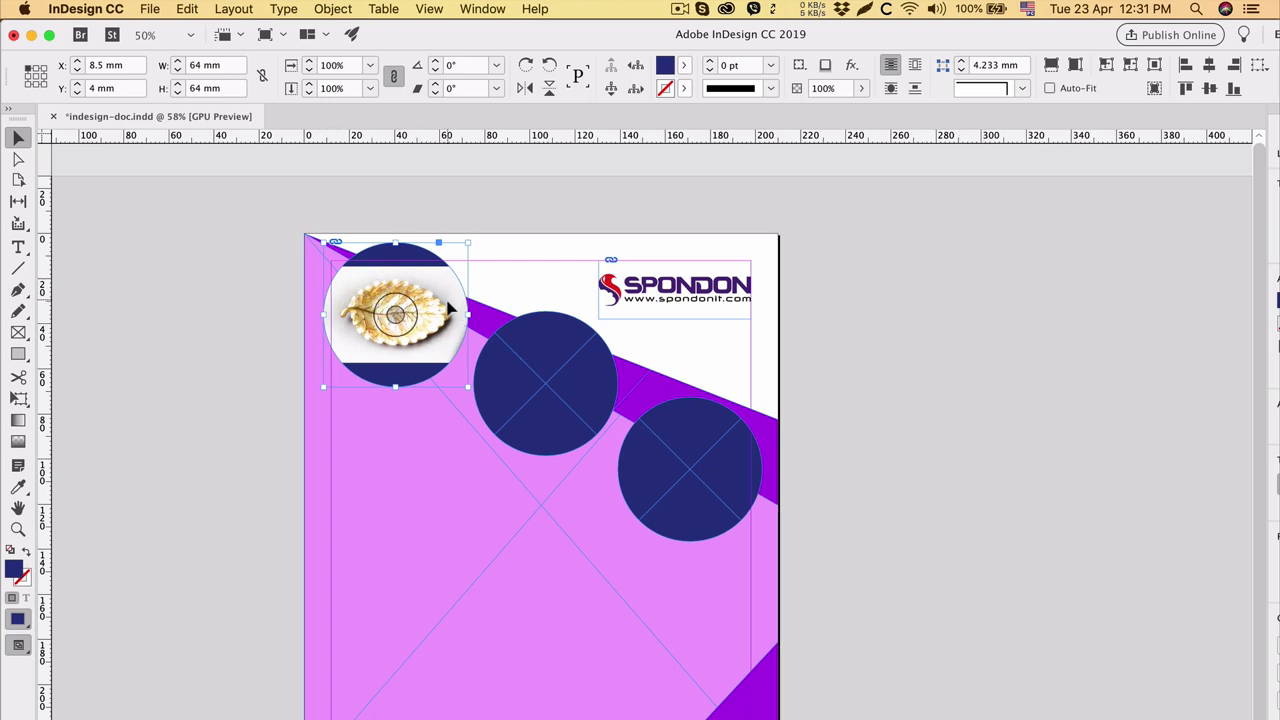
left_click(1051, 66)
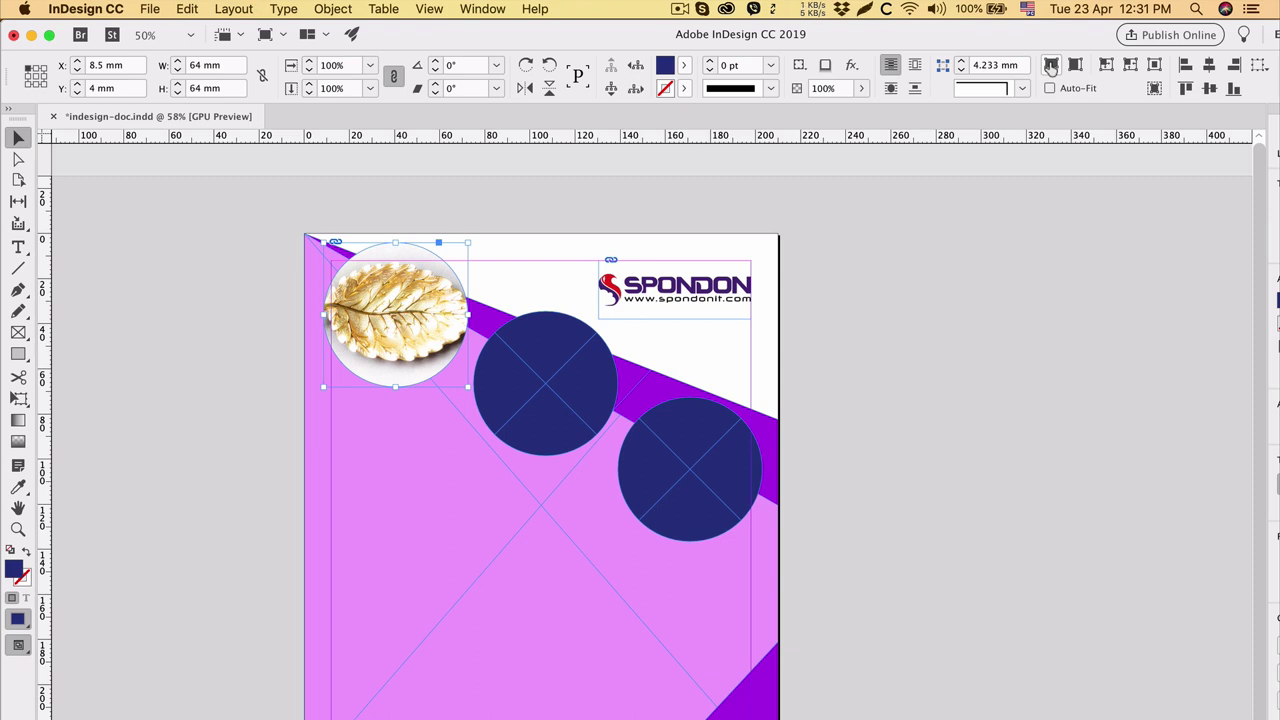
Step: Try resizing the leaf image inside the first circle from two opposite corners
double_click(440, 342)
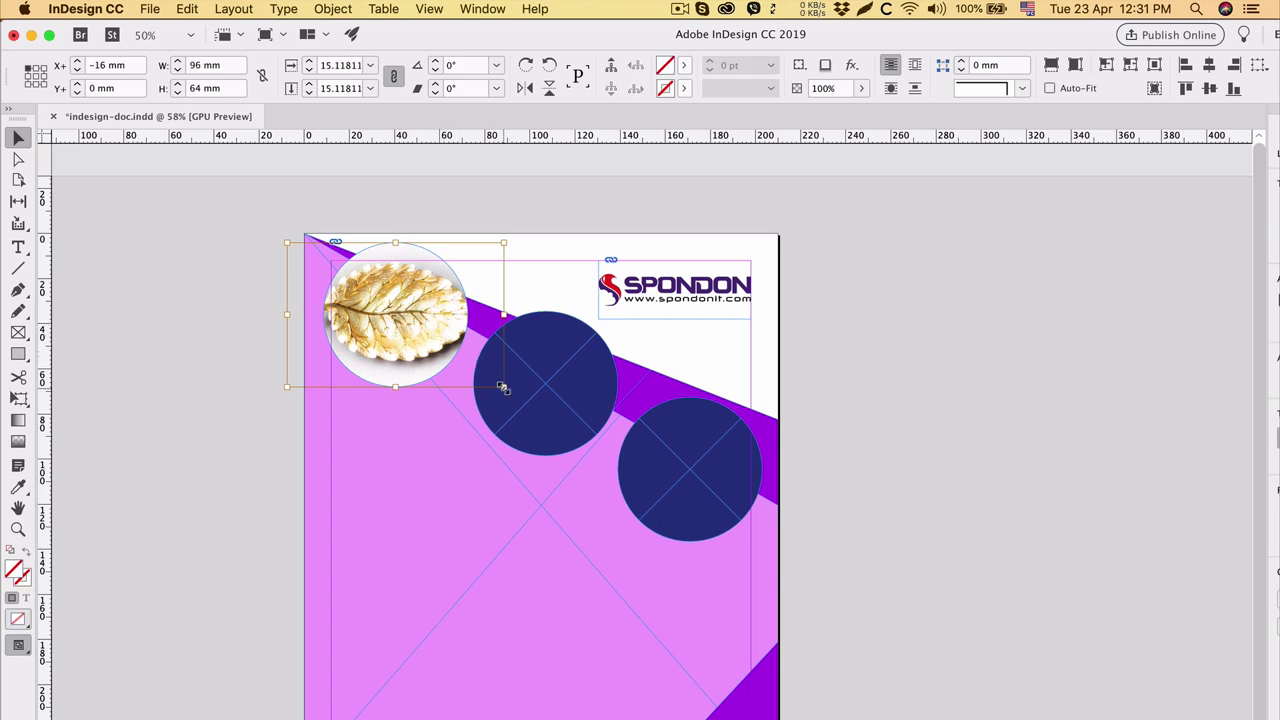
mouse_move(502, 388)
left_mouse_down()
mouse_move(471, 397)
mouse_move(522, 381)
mouse_move(466, 407)
mouse_move(491, 394)
mouse_move(476, 380)
mouse_move(503, 387)
left_mouse_up()
mouse_move(286, 242)
left_mouse_down()
mouse_move(306, 258)
mouse_move(286, 242)
left_mouse_up()
left_click(206, 357)
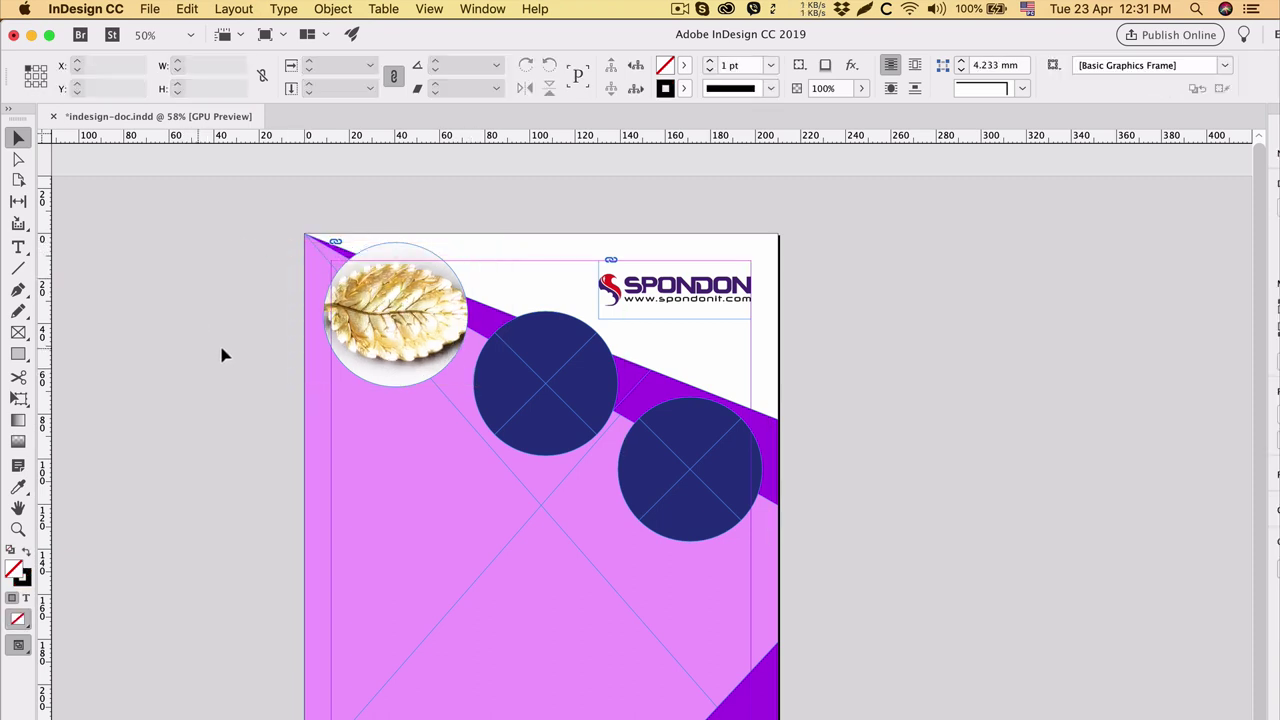
left_click(398, 313)
left_click(213, 298)
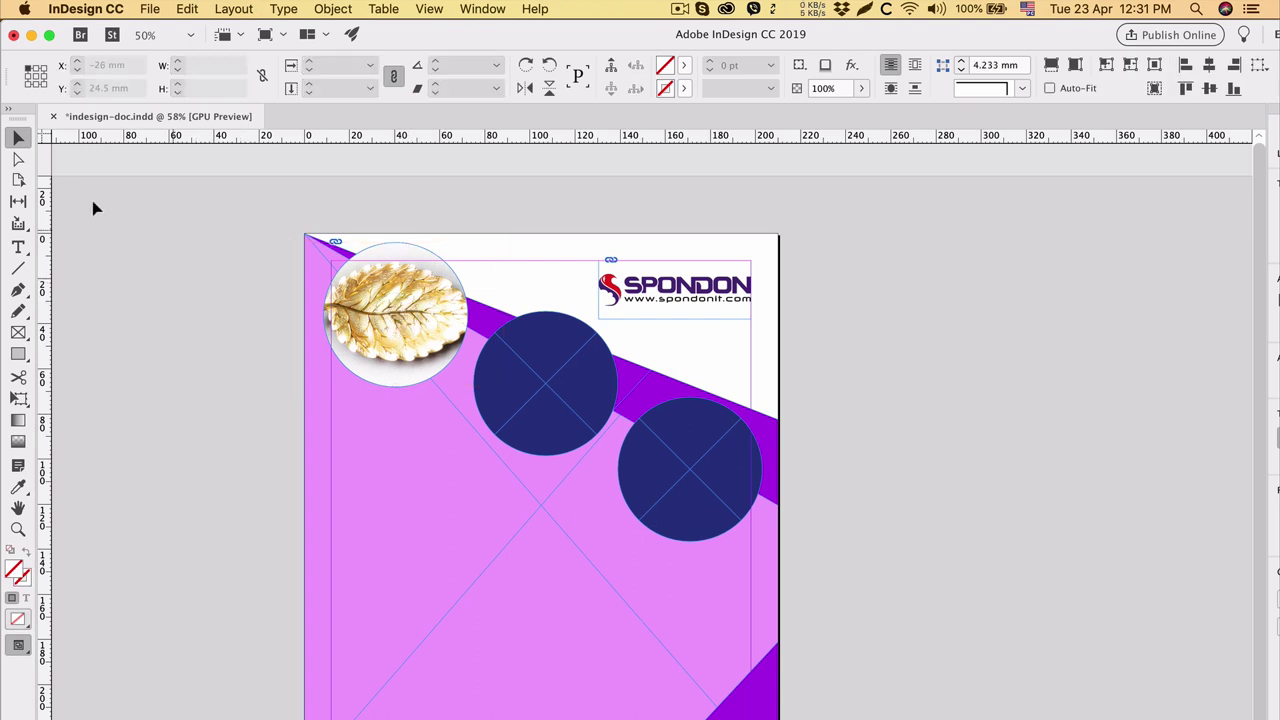
Step: Replace the leaf image in the first circle with "gold teapot show pieces focus on diamond.jpg"
left_click(452, 290)
left_click(187, 9)
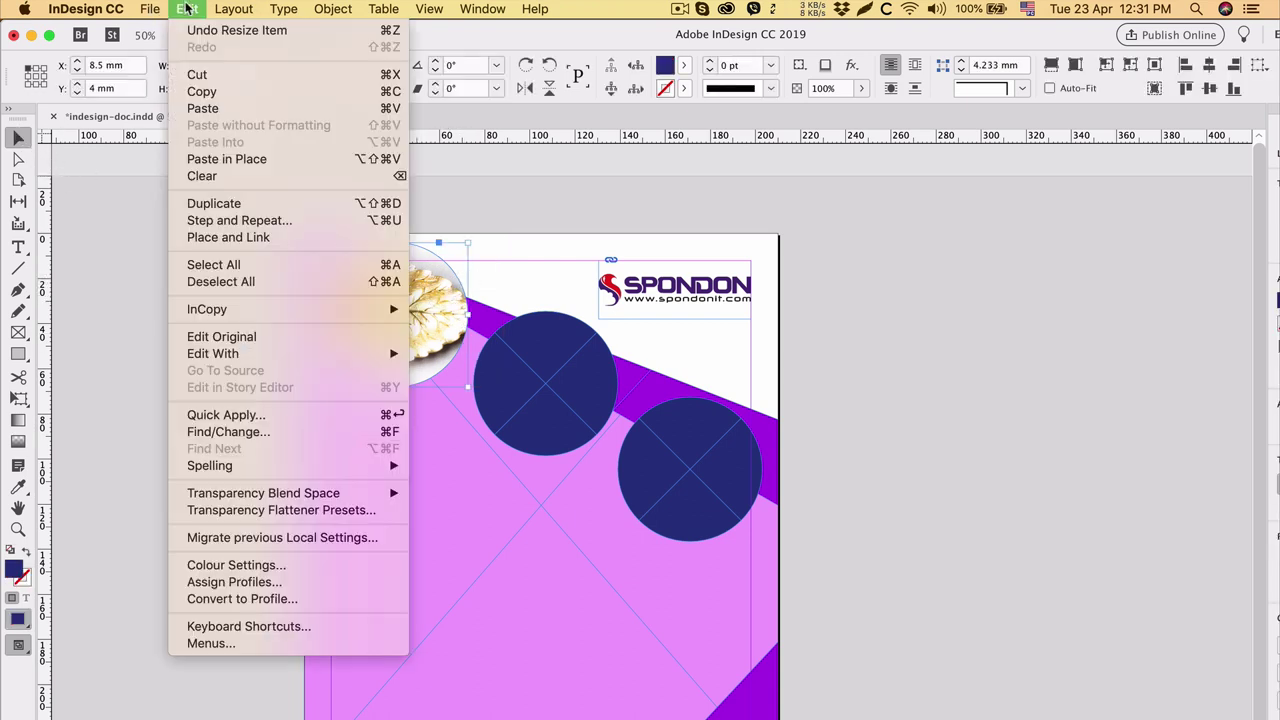
mouse_move(150, 9)
left_click(217, 241)
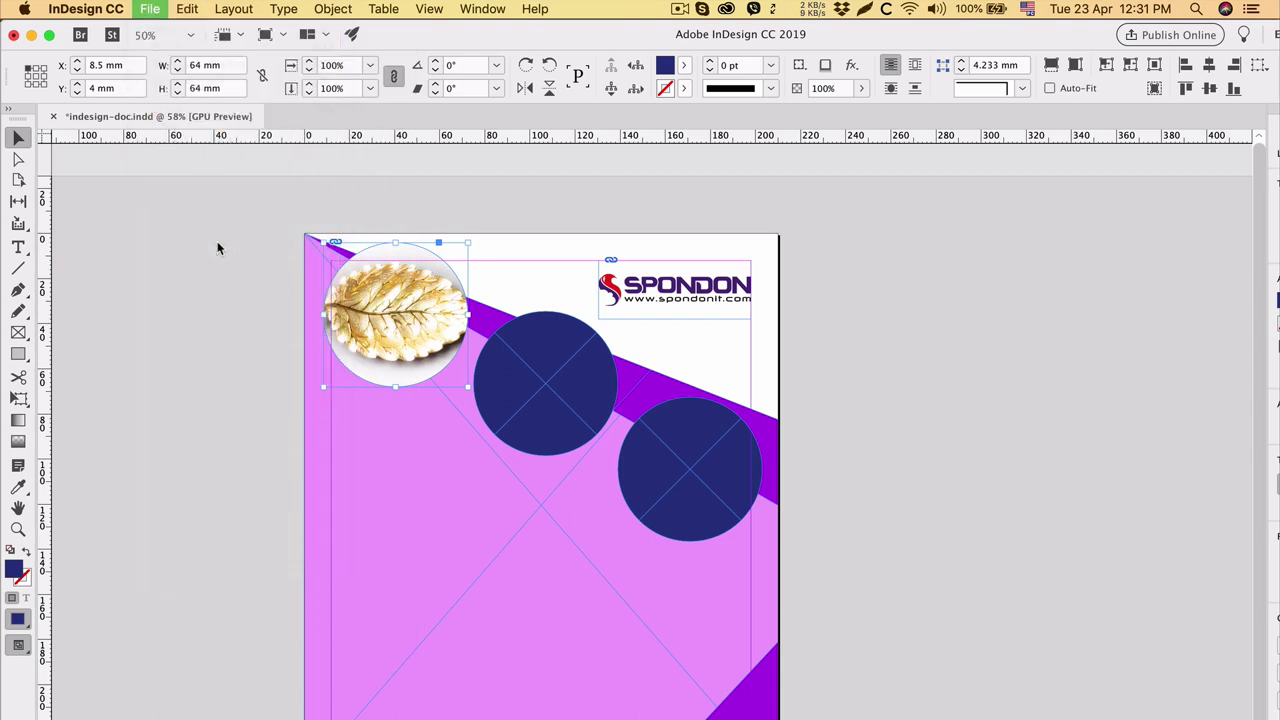
left_click(500, 228)
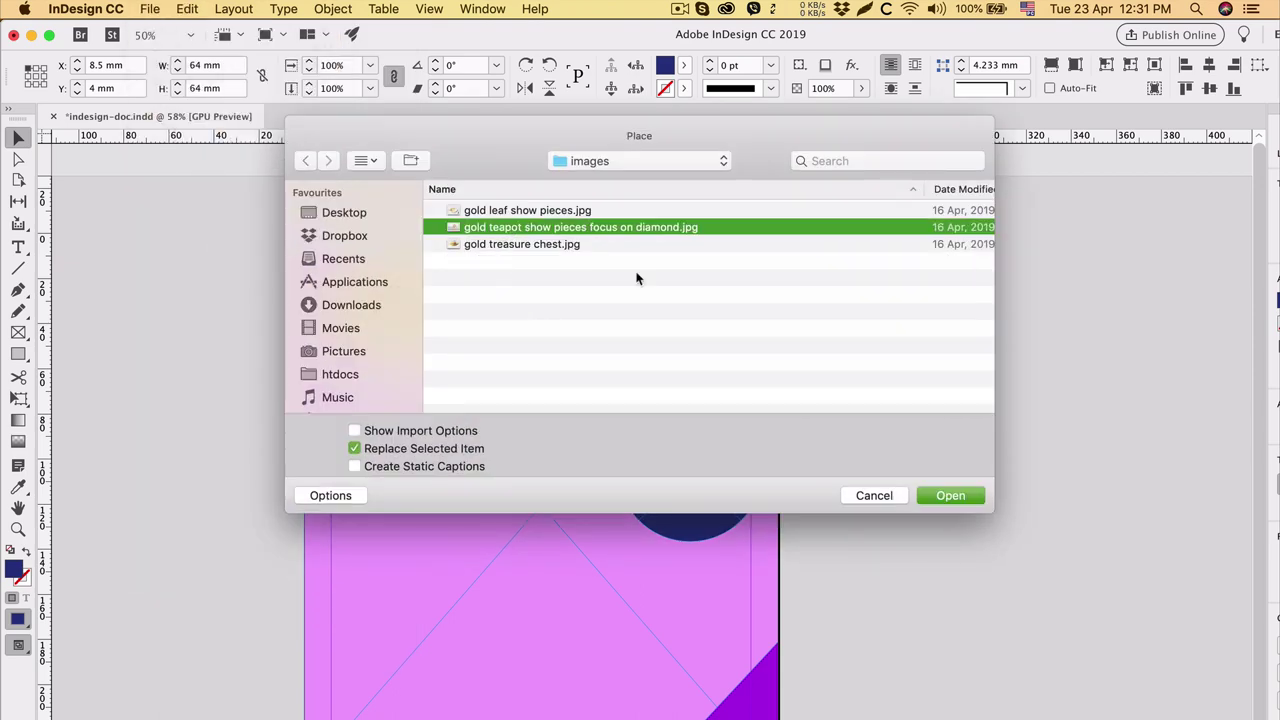
left_click(950, 496)
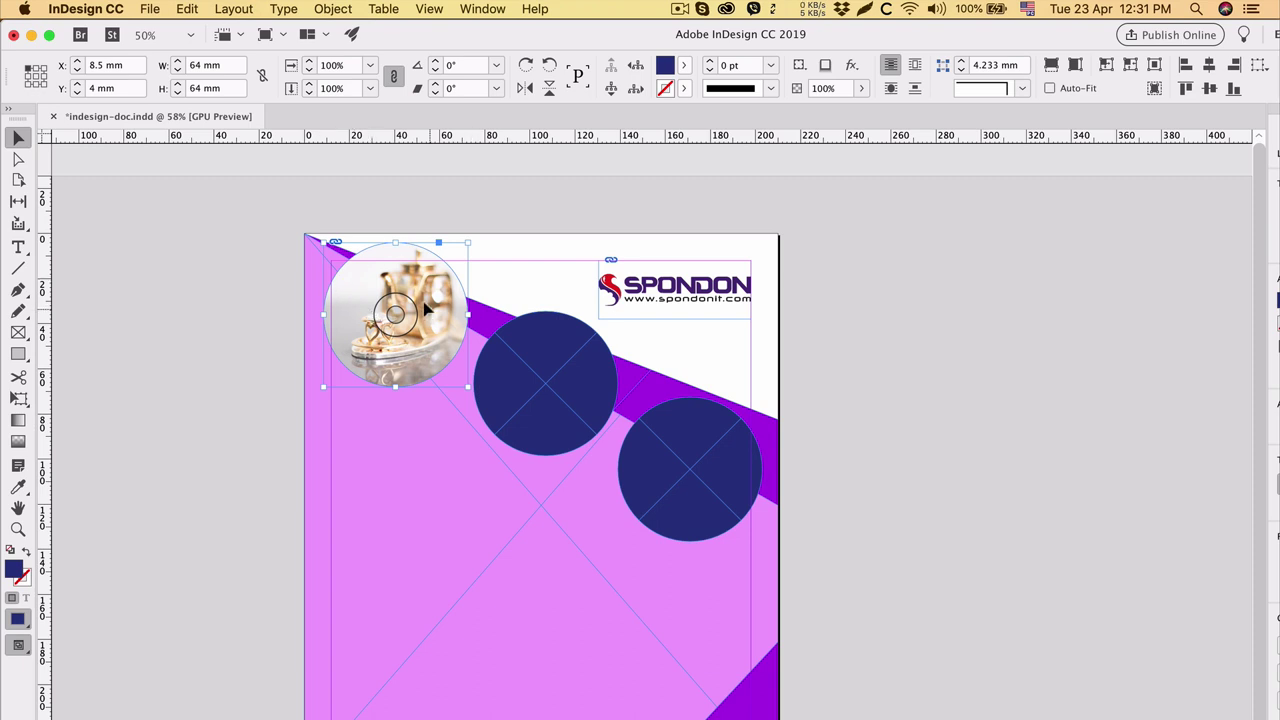
Step: Place "gold leaf show pieces.jpg" in the middle circle
left_click(578, 393)
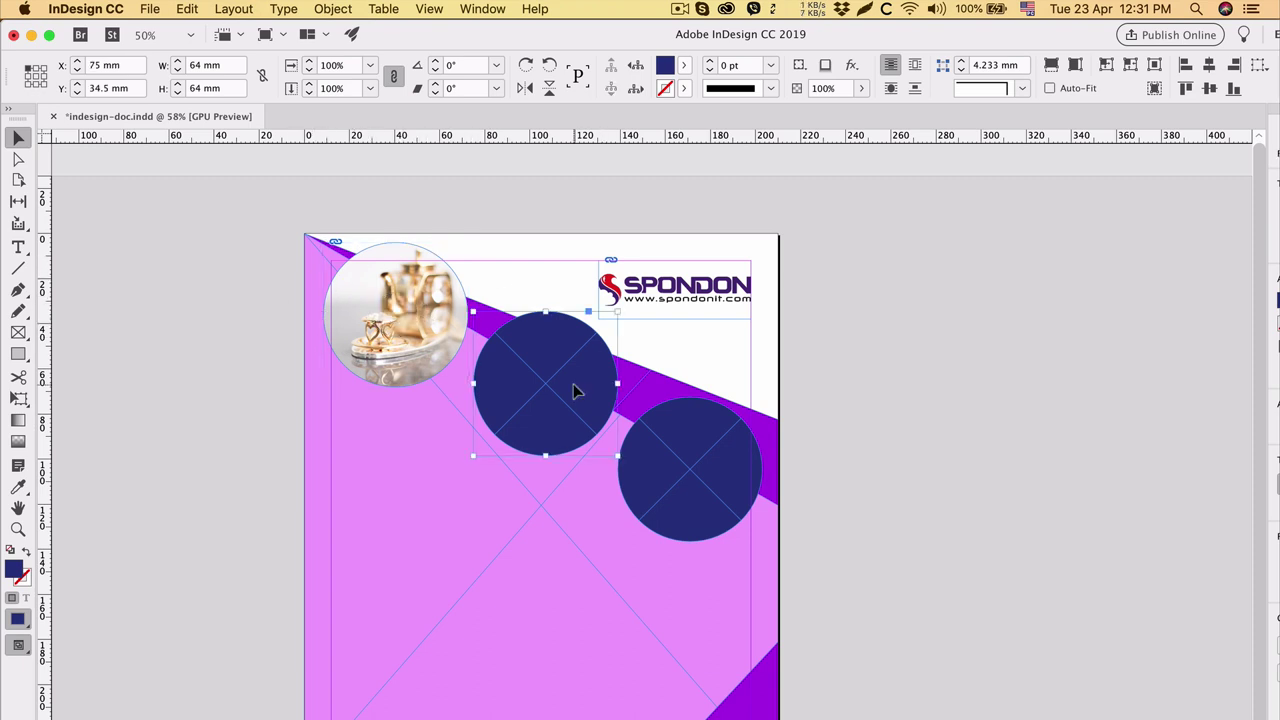
left_click(149, 9)
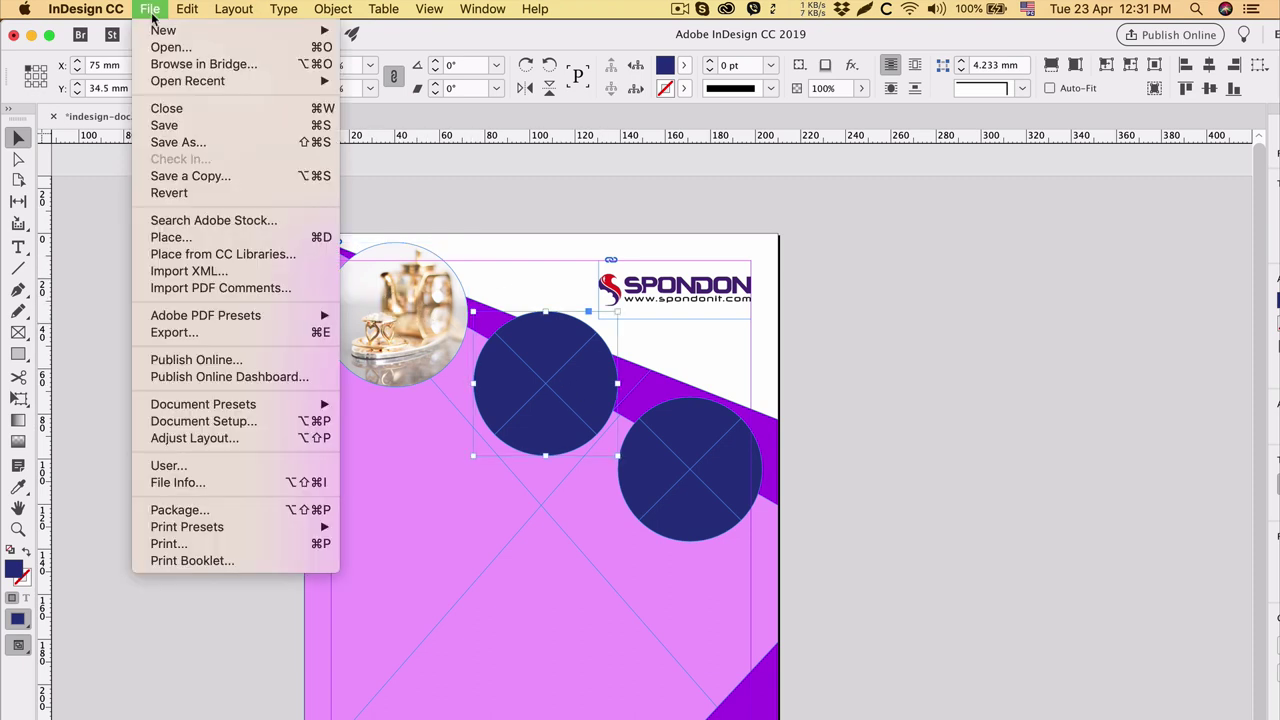
left_click(218, 240)
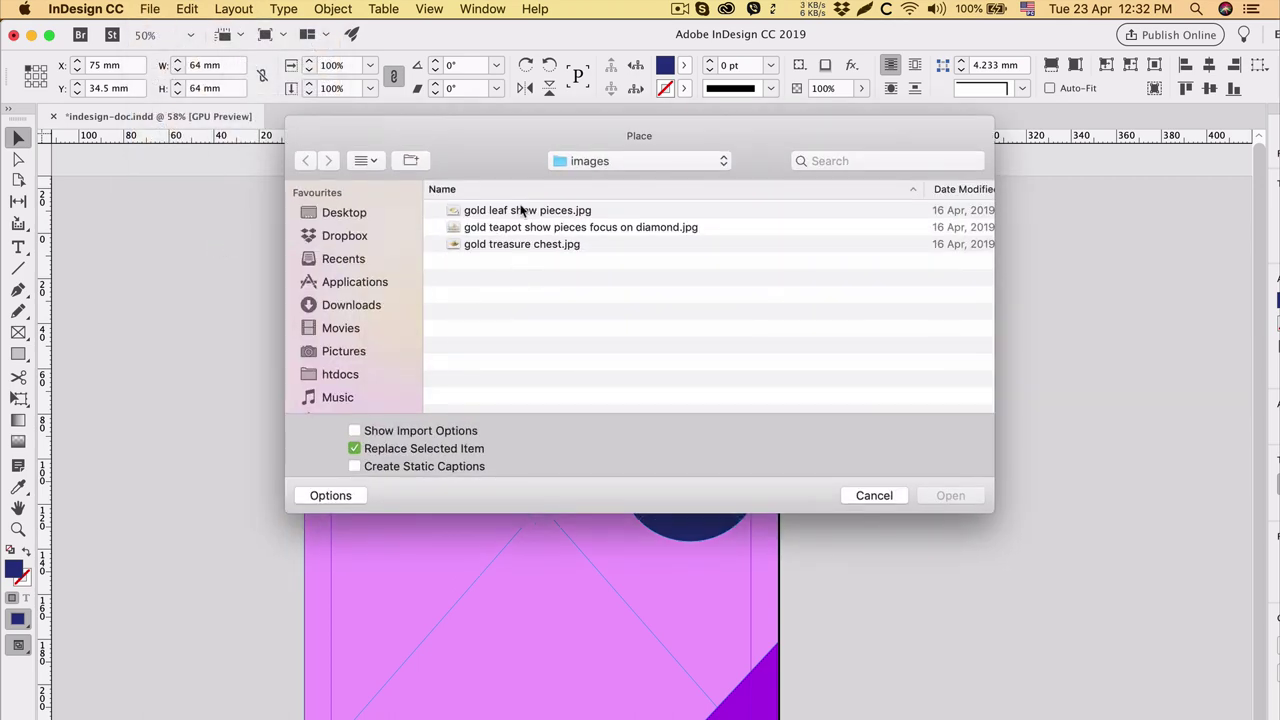
left_click(524, 212)
left_click(950, 496)
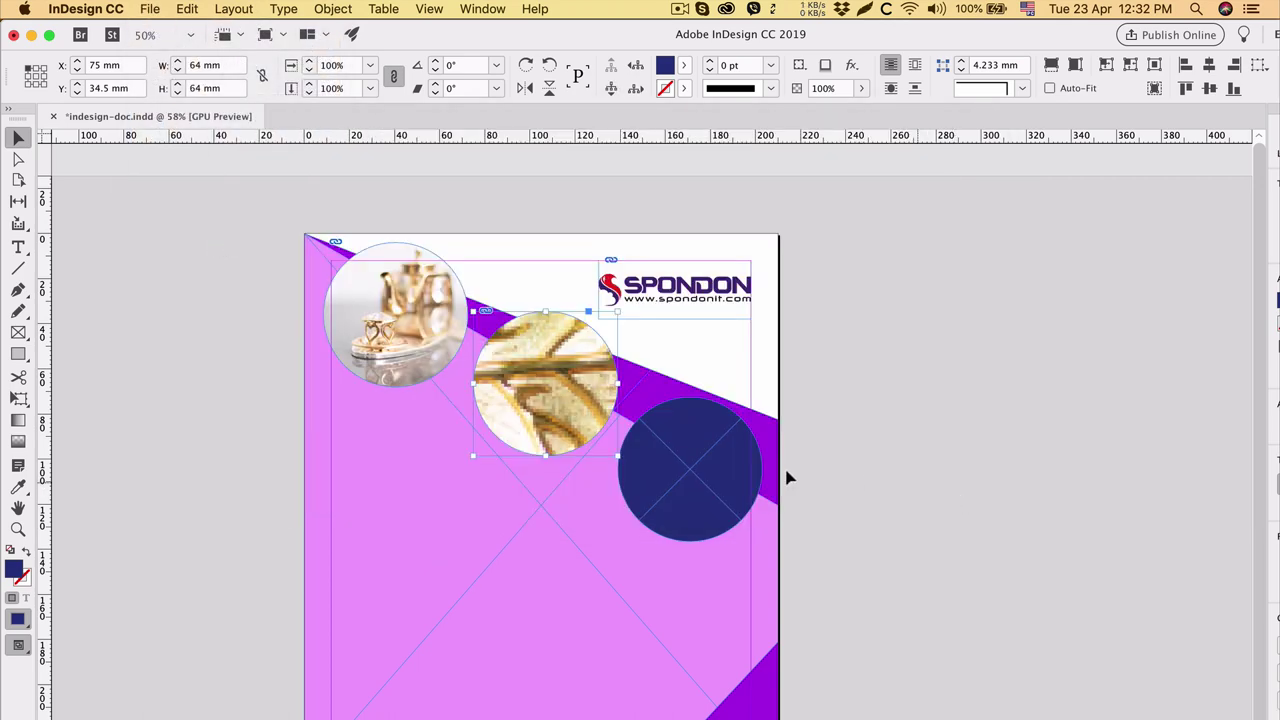
Step: Place "gold treasure chest.jpg" in the third circle and fill the frame proportionally
left_click(700, 477)
left_click(140, 9)
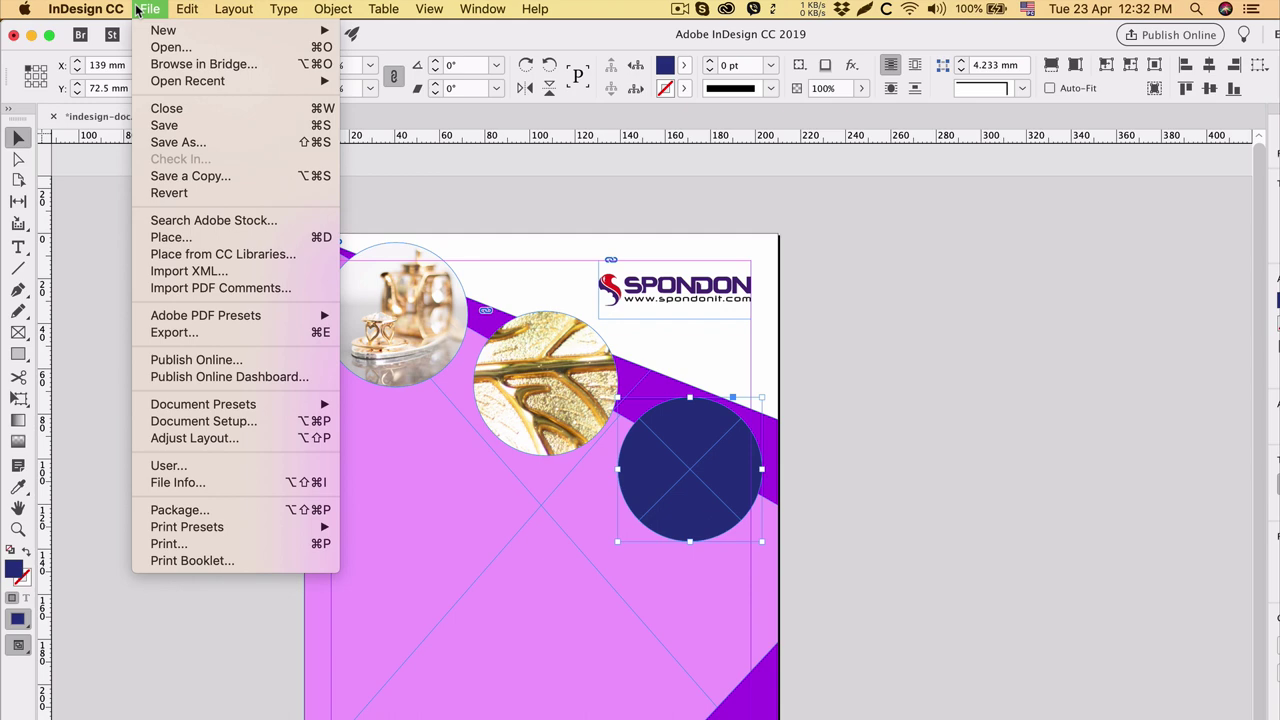
left_click(205, 240)
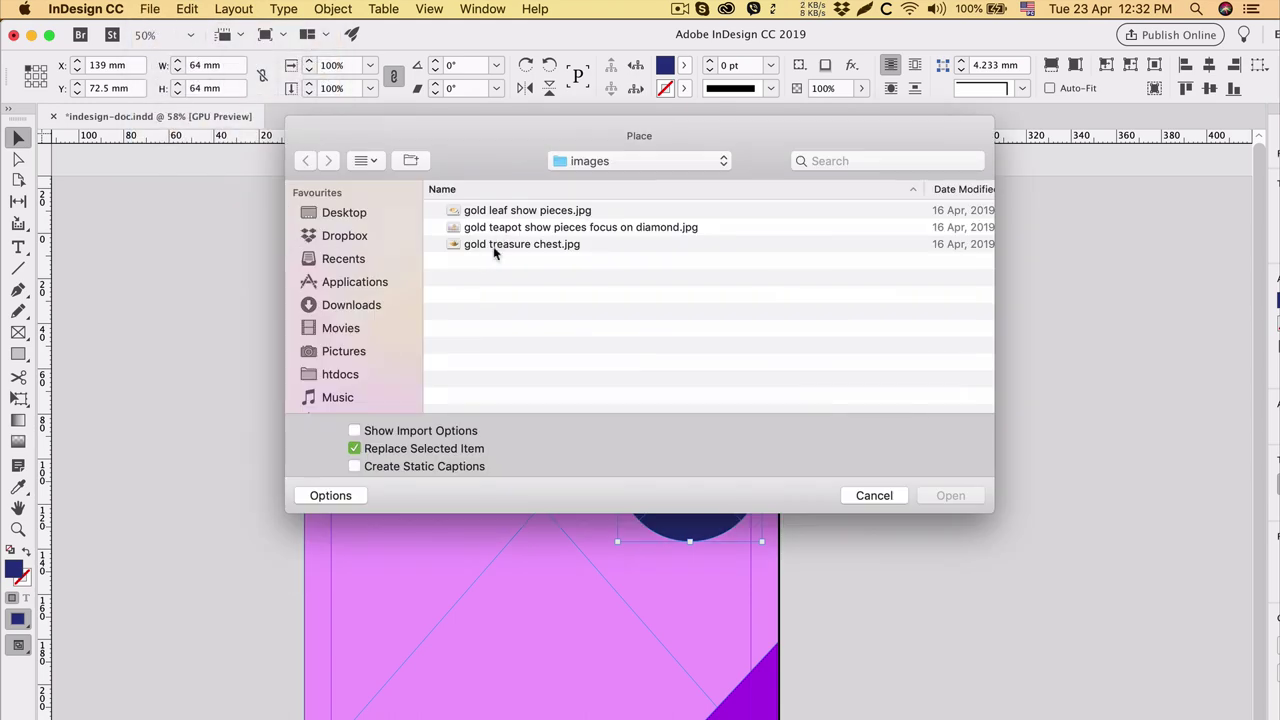
left_click(494, 250)
left_click(950, 496)
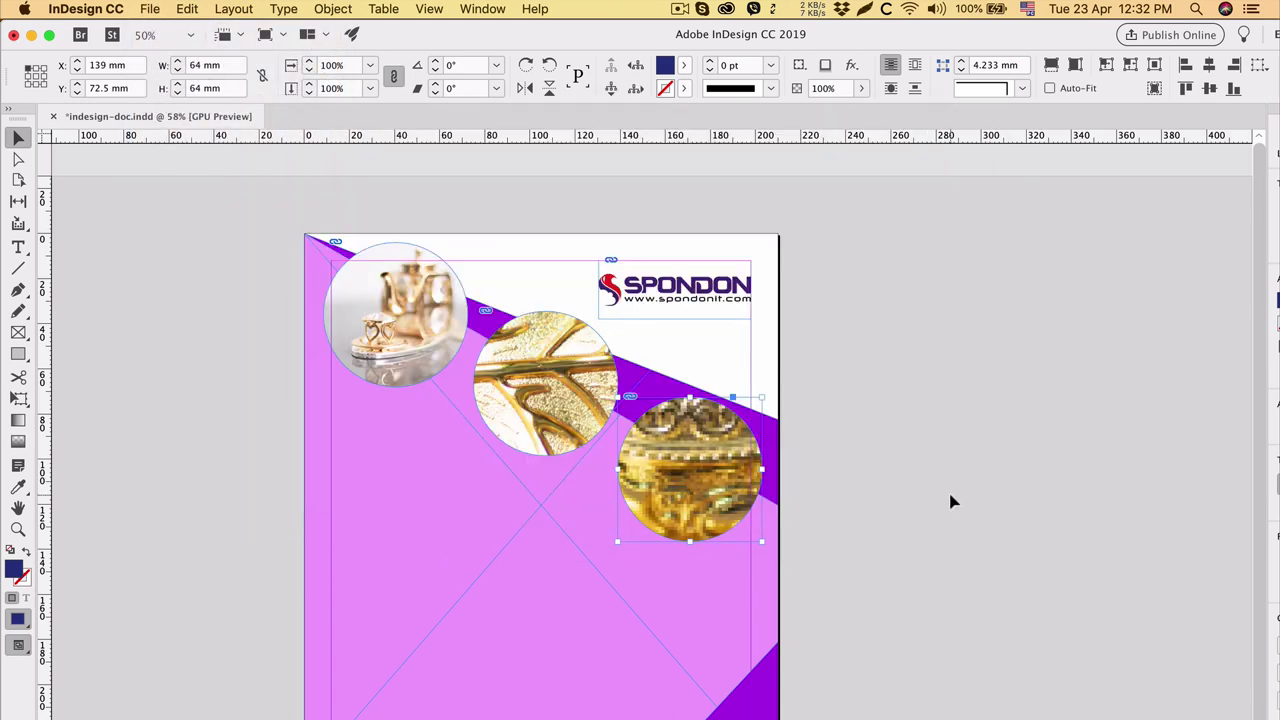
left_click(1074, 66)
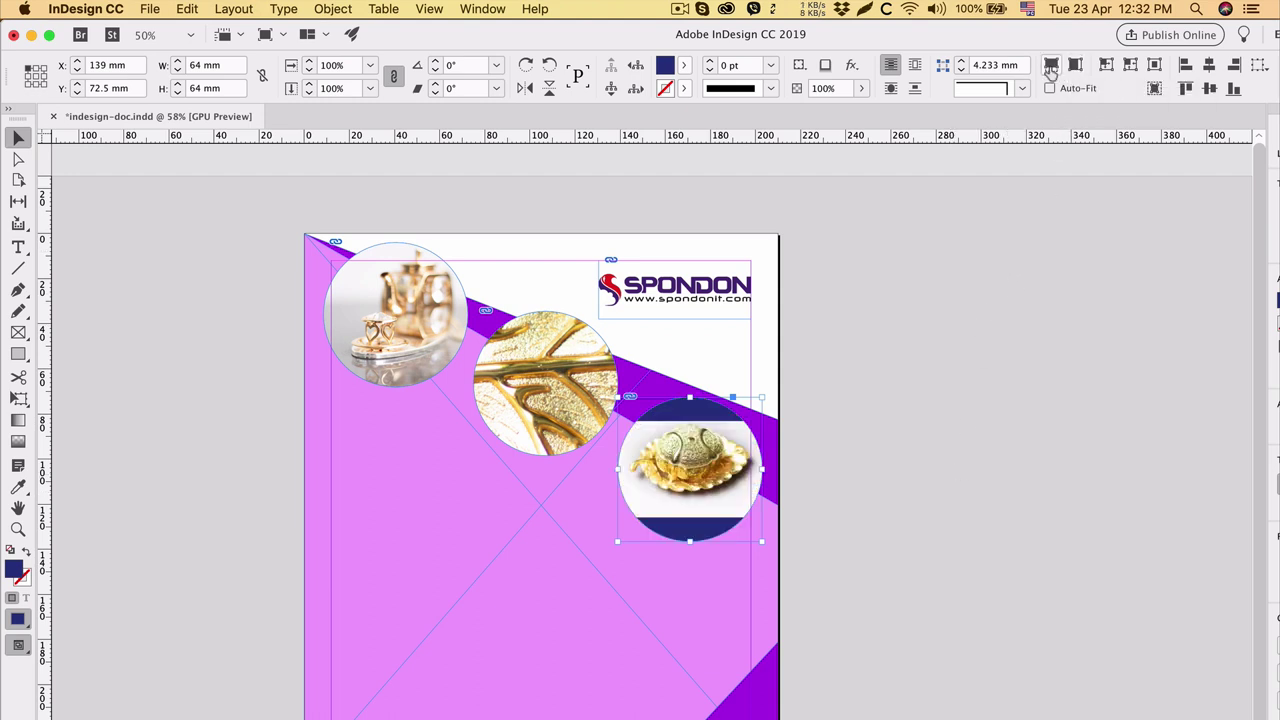
left_click(1051, 66)
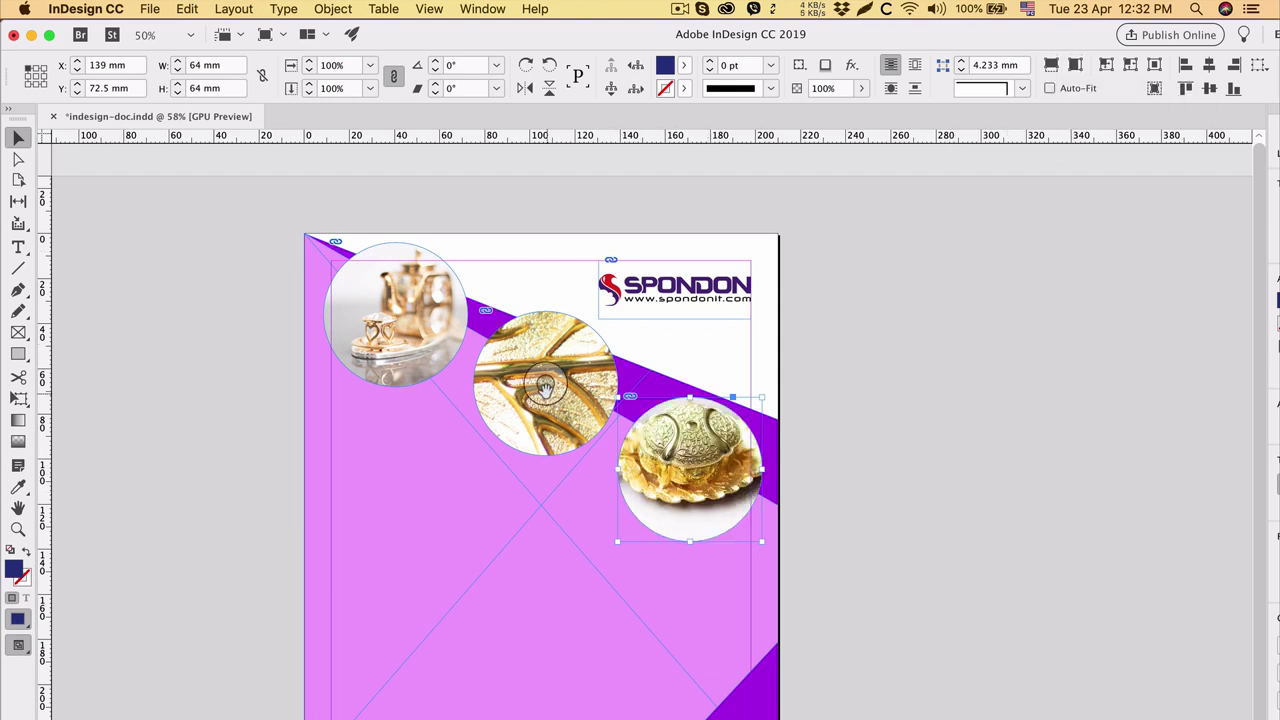
Step: Fill the middle circle's frame proportionally with its leaf image
left_click(677, 362)
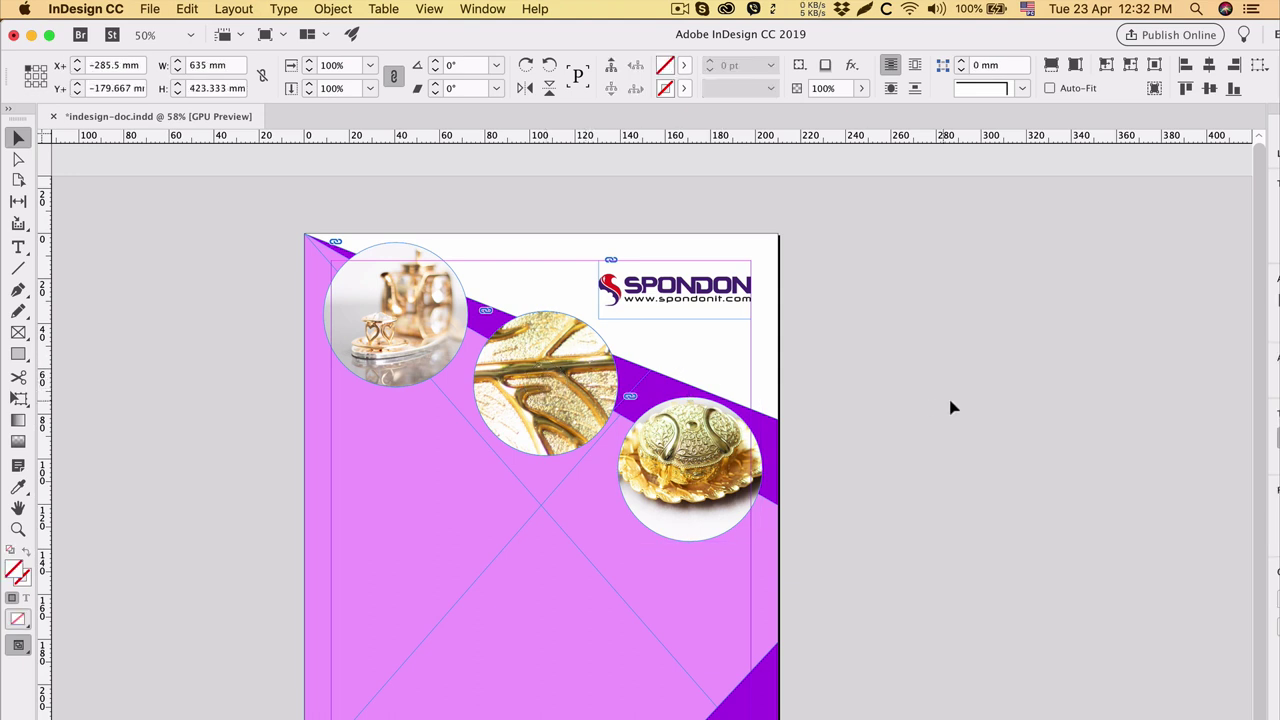
left_click(591, 349)
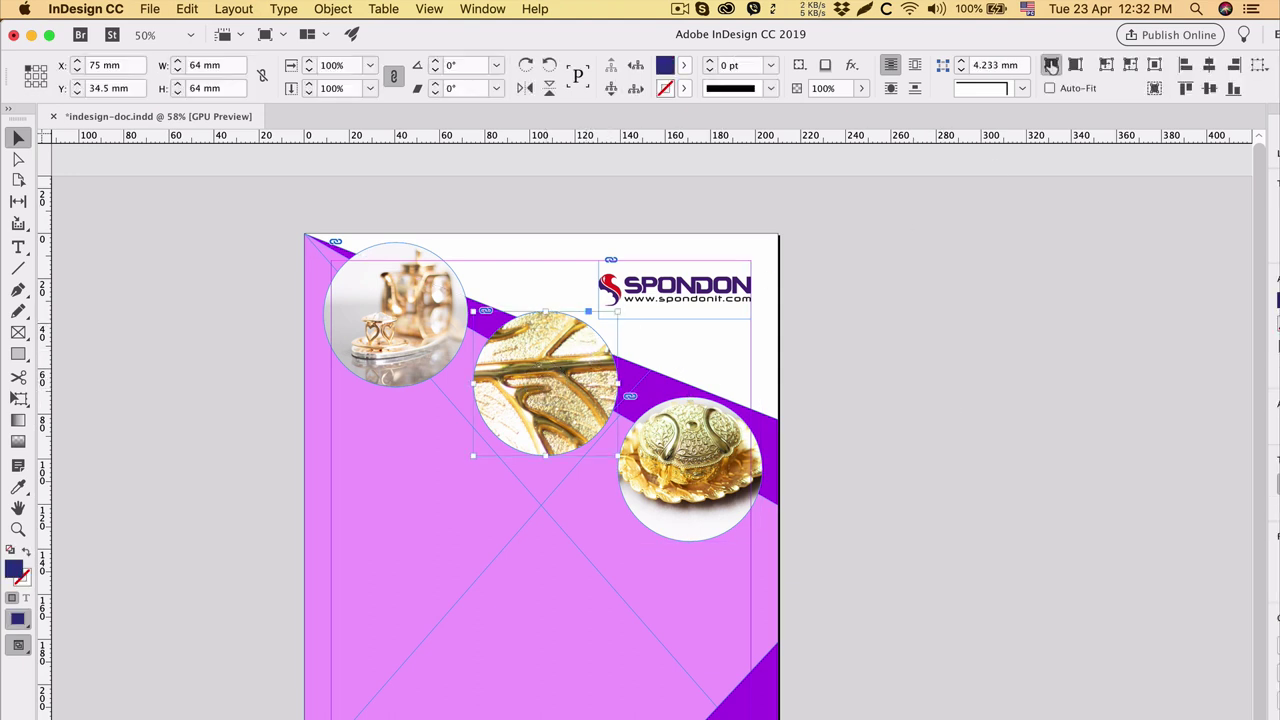
left_click(1051, 65)
left_click(1003, 357)
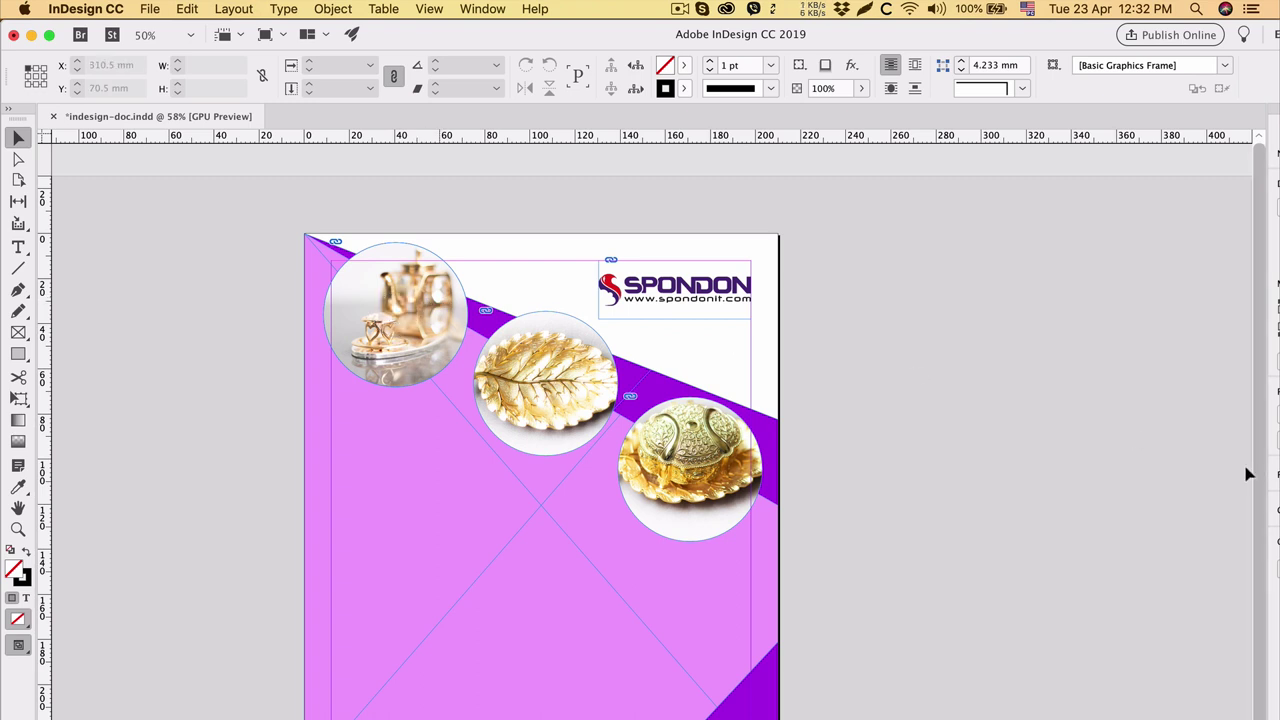
Step: Enlarge the treasure chest image inside its circle to about 110 × 73.5 mm and shift it left to X -26.5 mm within the frame
left_click(712, 455)
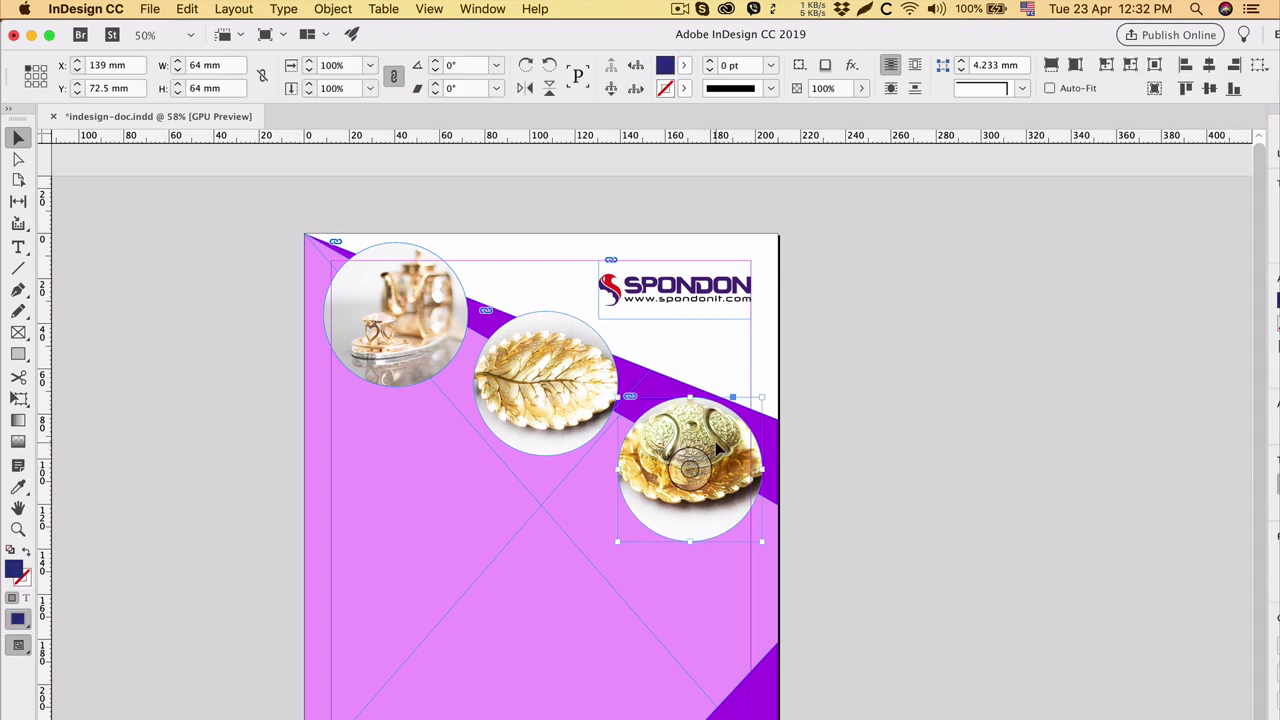
left_click(690, 468)
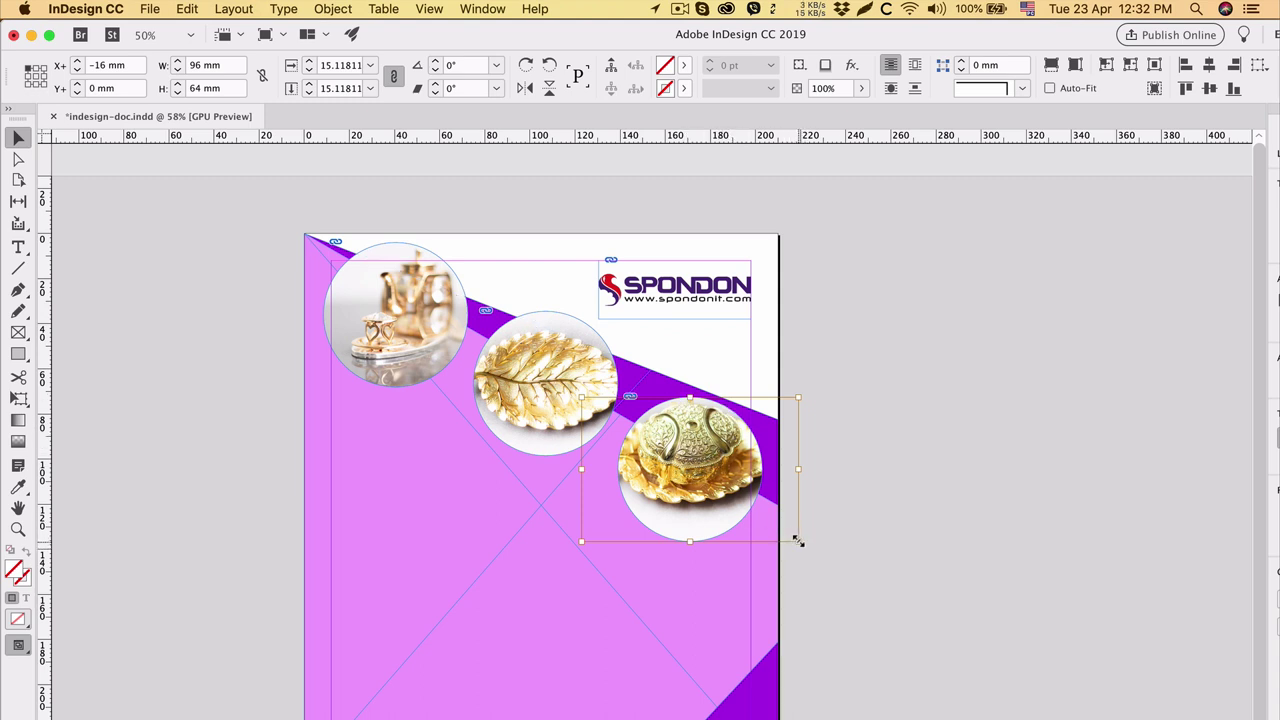
left_click_drag(798, 540, 830, 562)
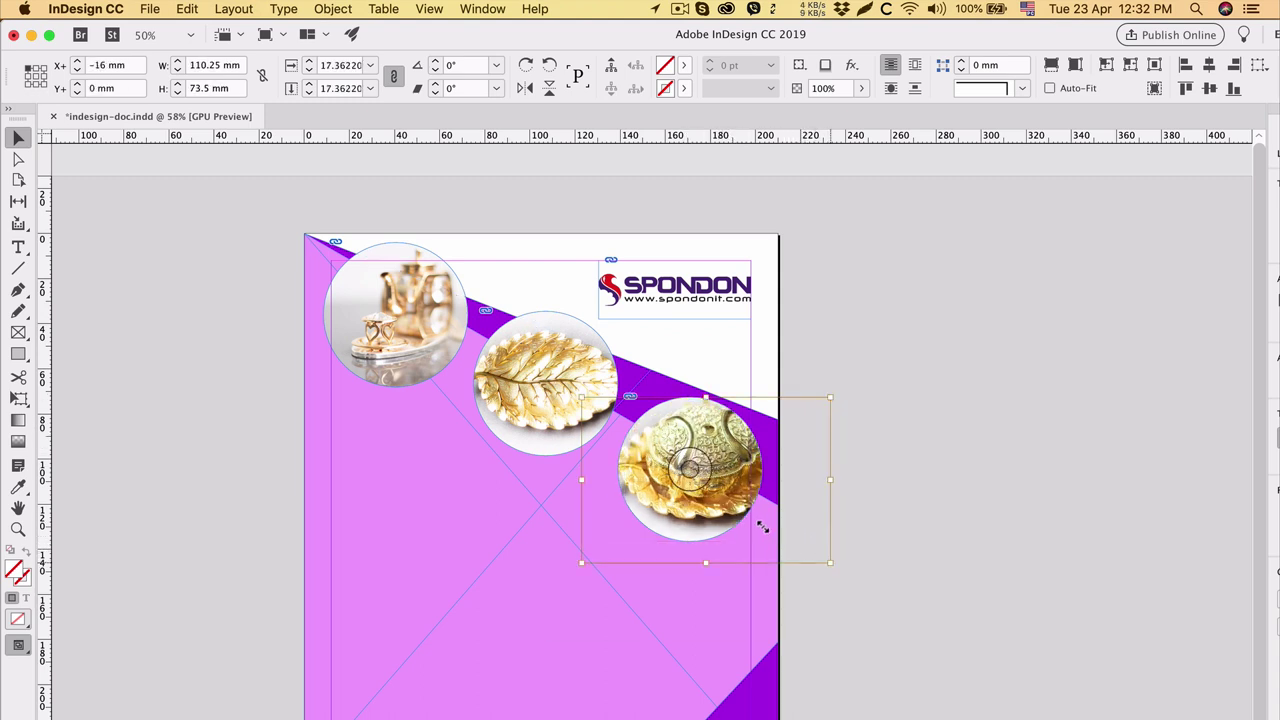
left_click_drag(730, 463, 714, 473)
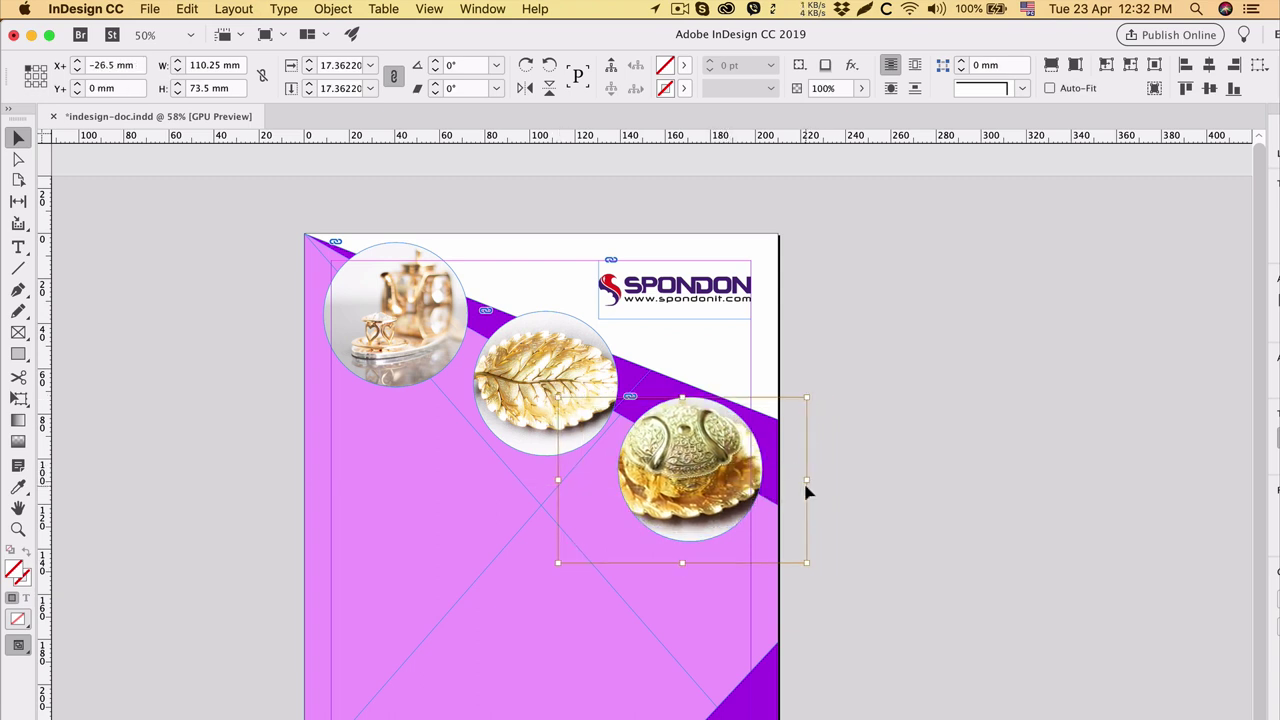
left_click(950, 515)
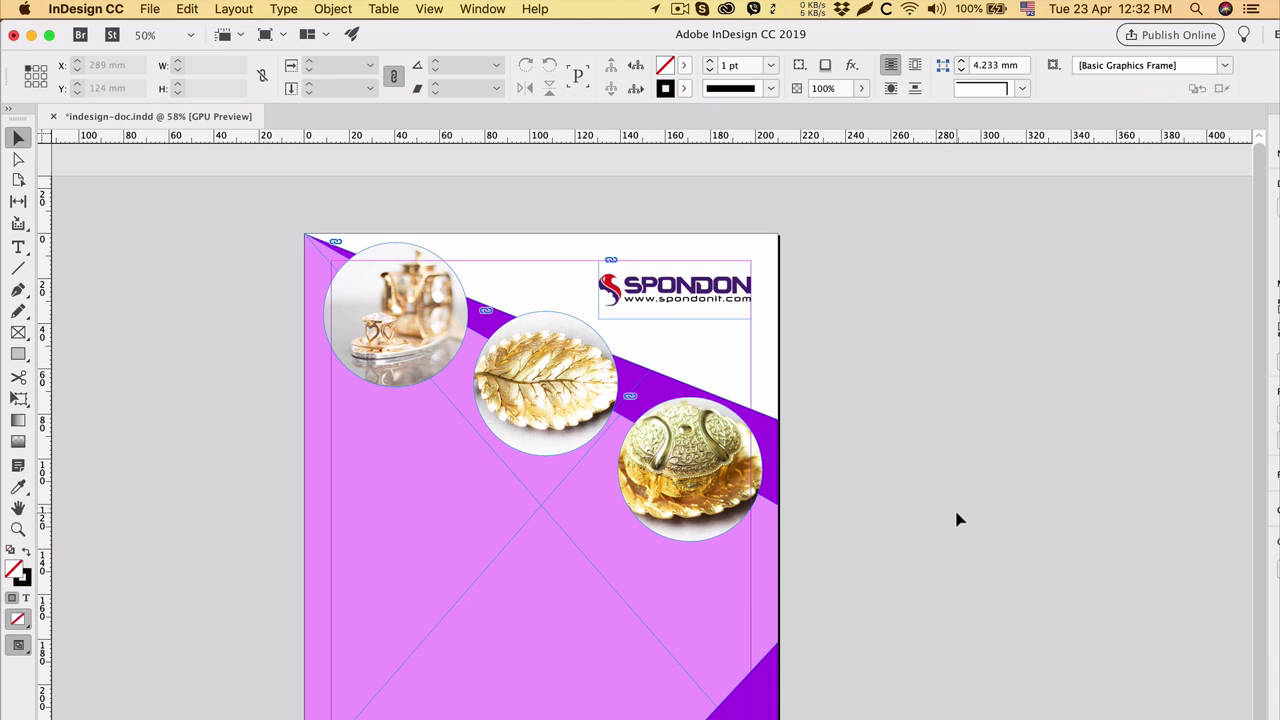
scroll(957, 520, "left", 2)
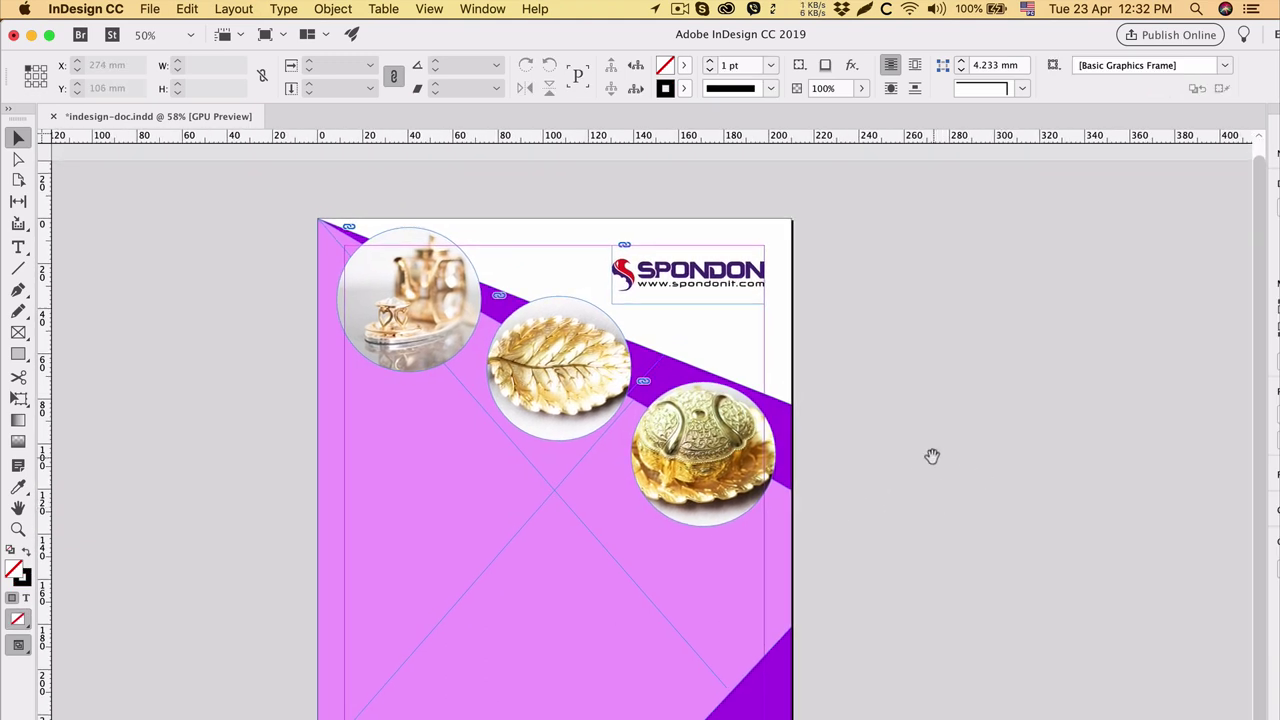
left_click_drag(931, 454, 977, 351)
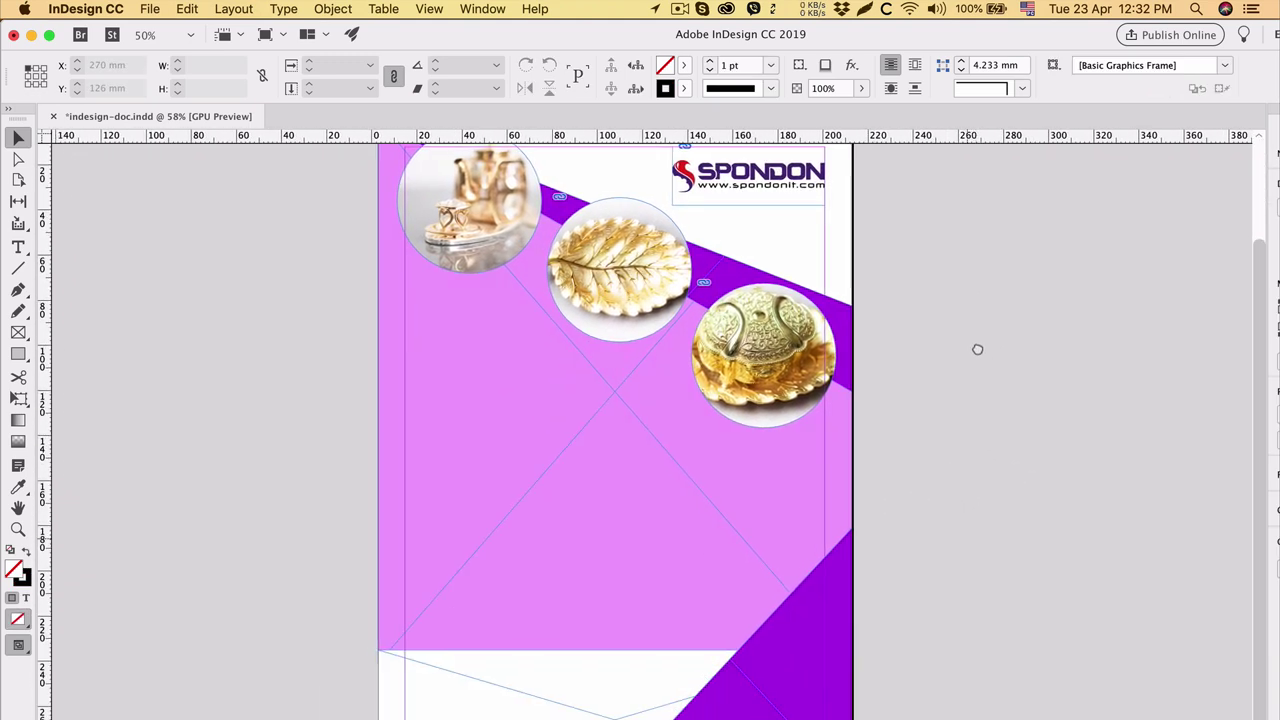
scroll(931, 423, "right", 2)
scroll(918, 409, "up", 3)
scroll(918, 409, "up", 2)
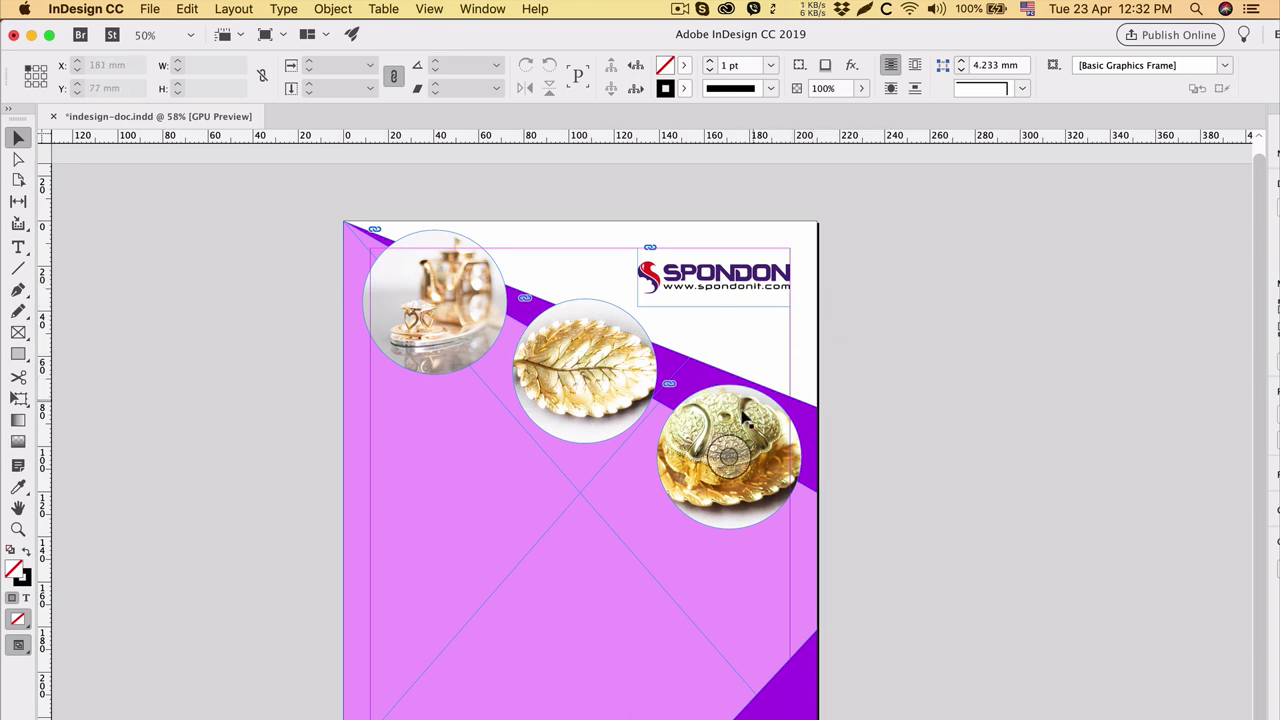
Step: Undo the image placements and fittings in all three circles until they are empty, and discard the leaf image loaded for placing
left_click(750, 435)
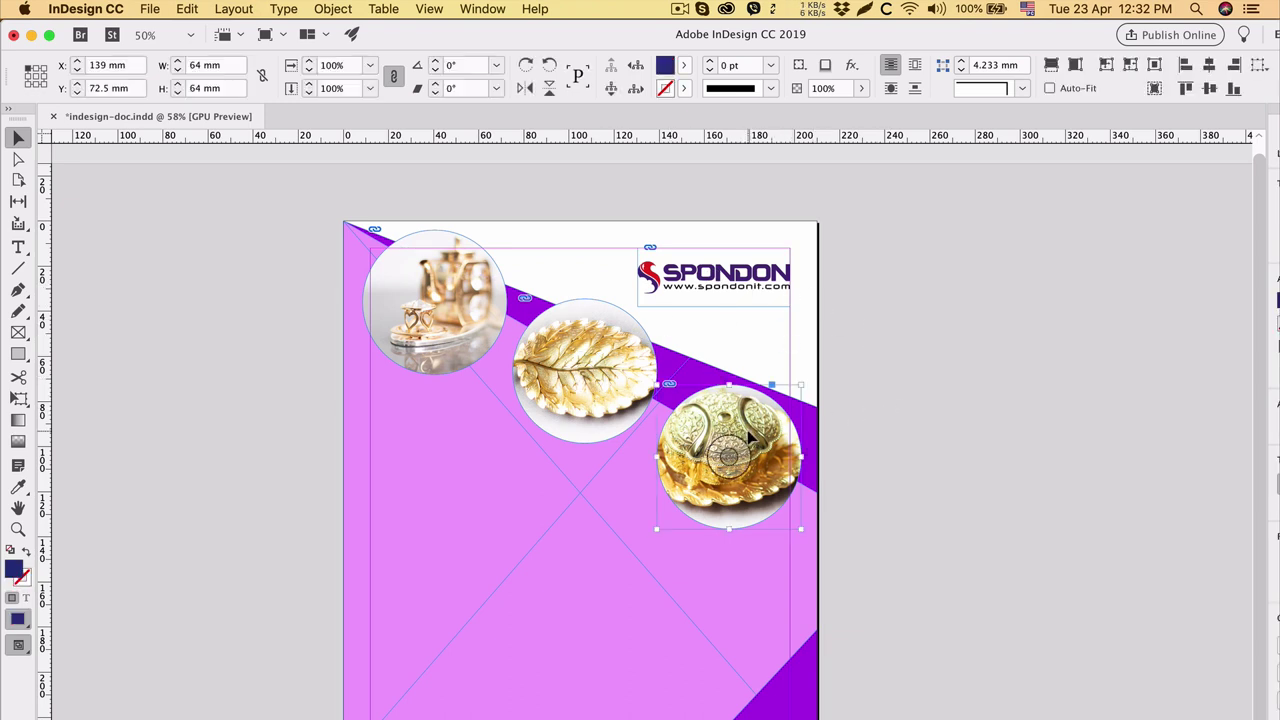
left_click(750, 435)
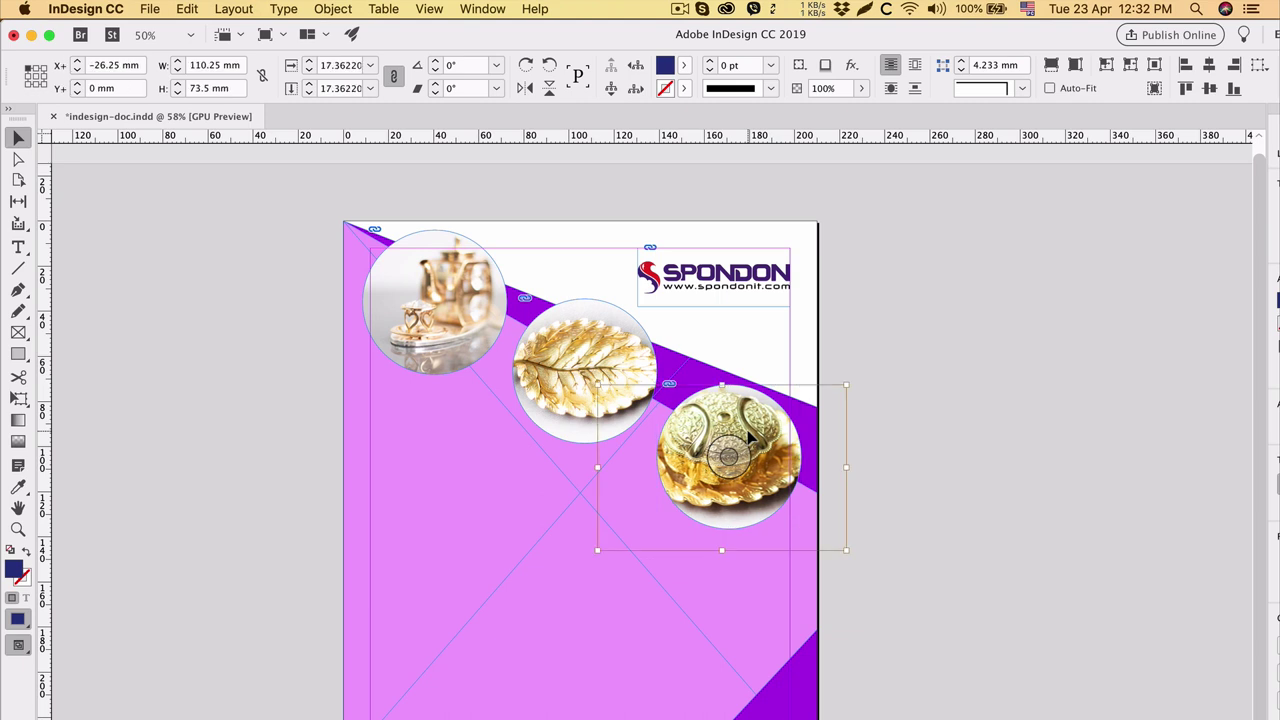
key("super+alt+bracketleft")
key("super+z")
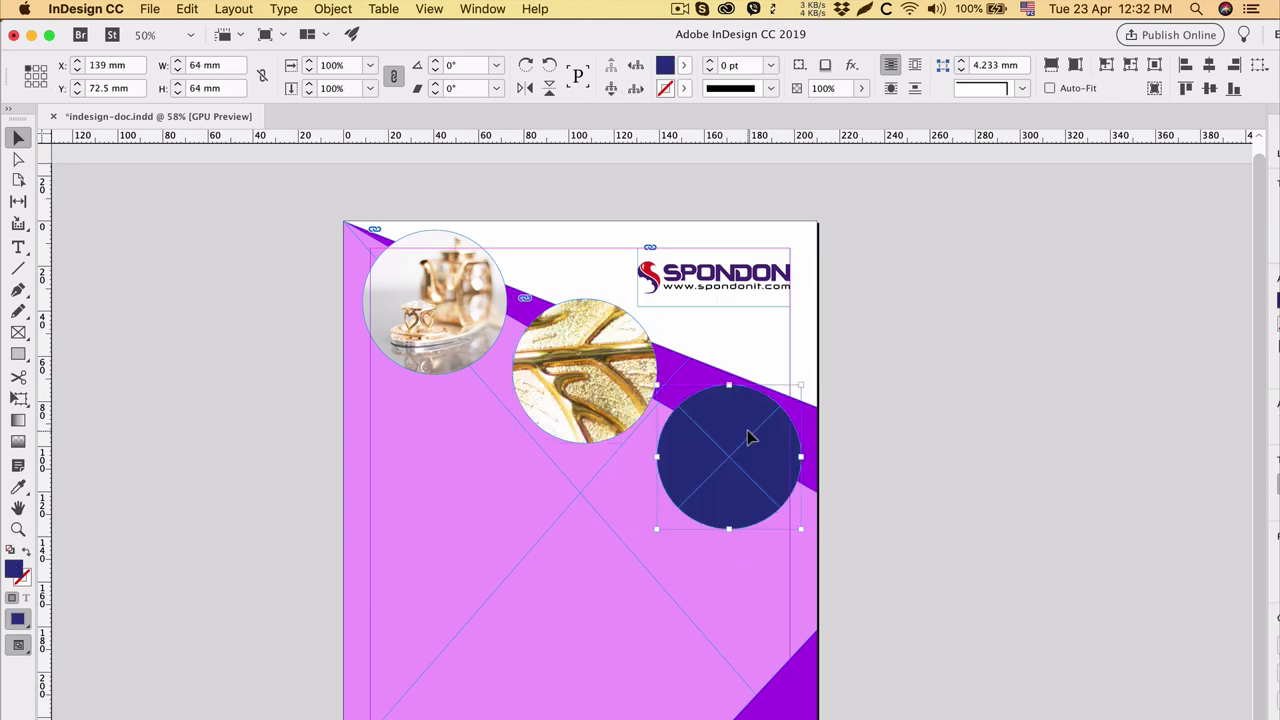
key("super+z")
key("super+z")
key("super+z")
key("super+z")
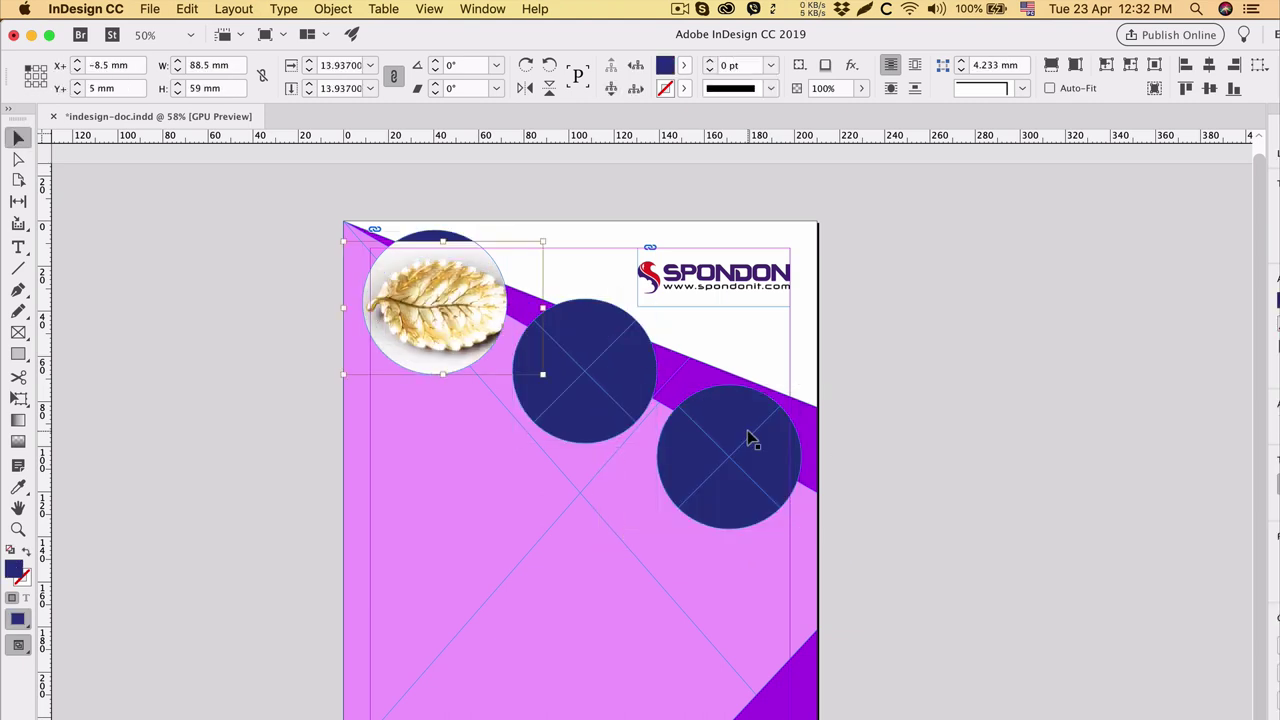
key("super+z")
key("super+z")
key("super+z")
key("super+z")
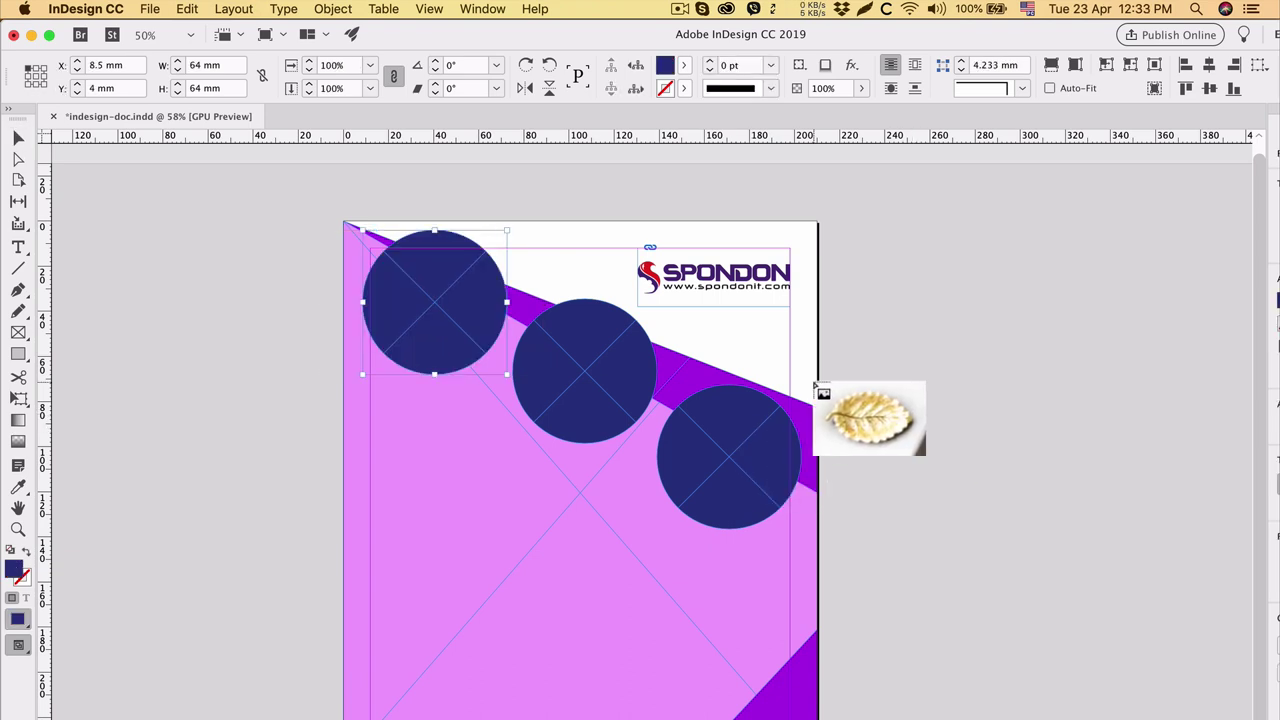
key("Escape")
left_click(148, 253)
Step: Load "gold leaf show pieces.jpg", "gold teapot show pieces focus on diamond.jpg" and "gold treasure chest.jpg" together for placing
left_click(150, 9)
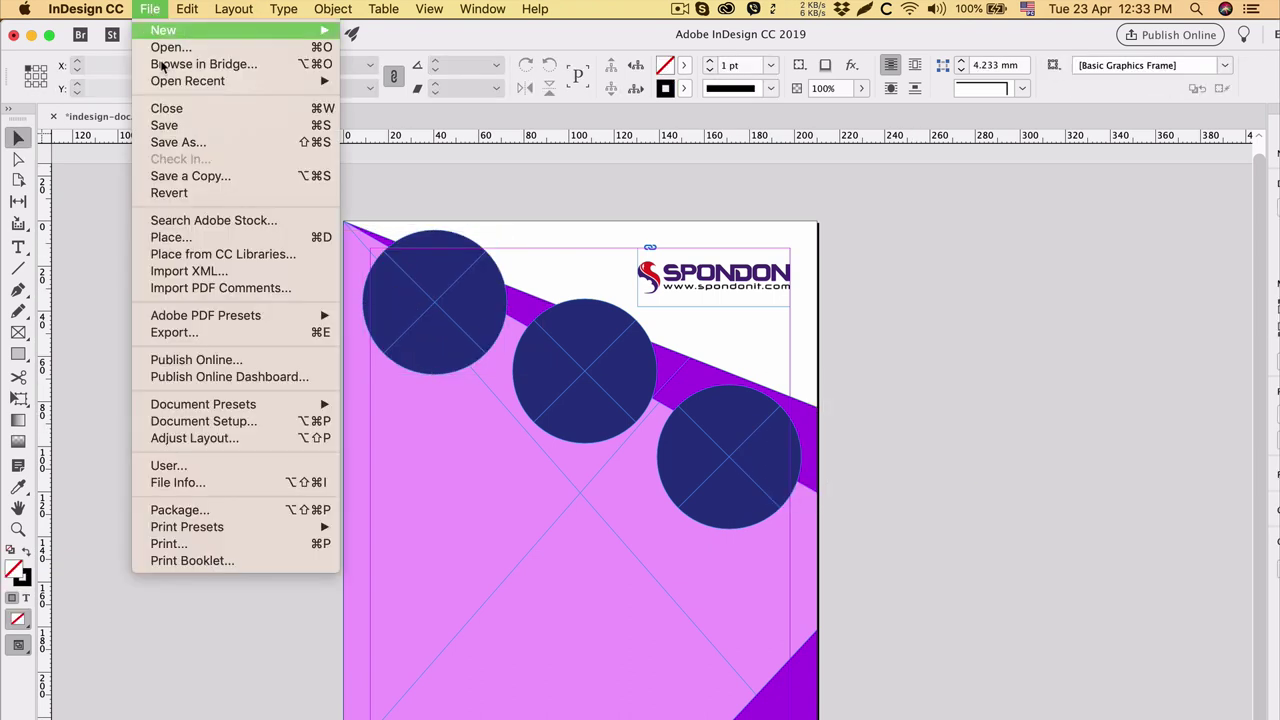
left_click(220, 237)
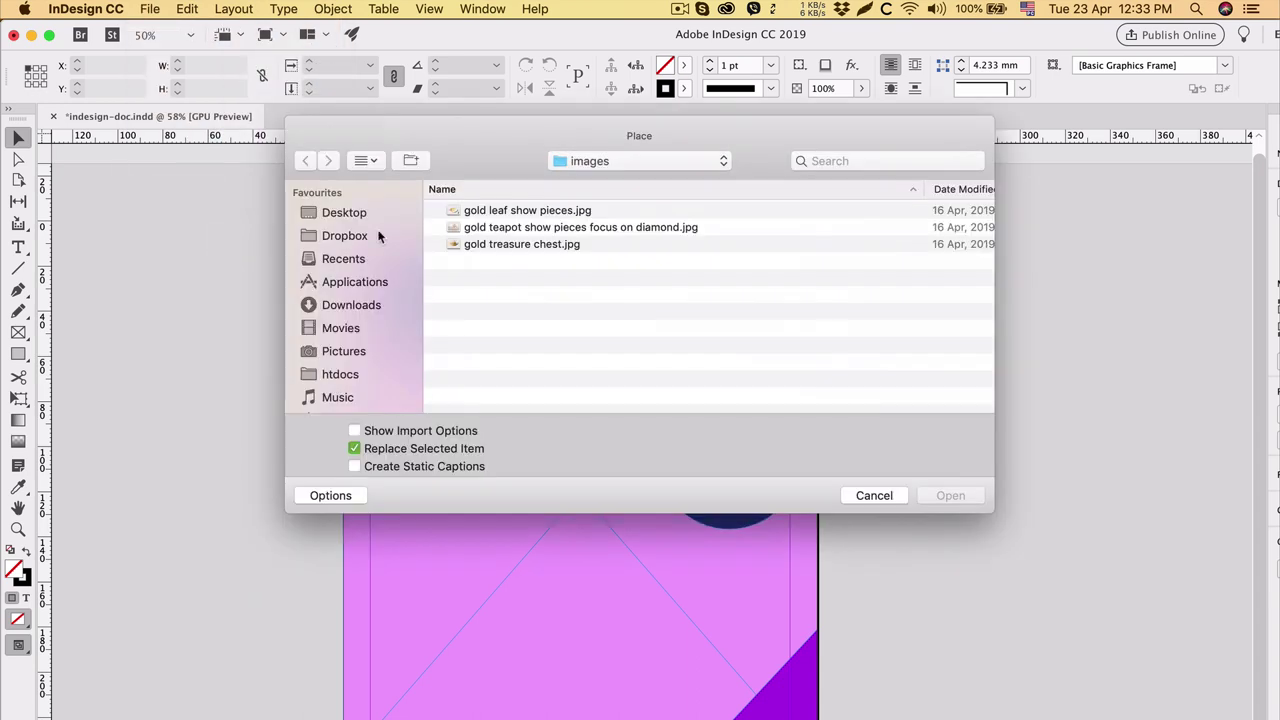
left_click(503, 211)
left_click(520, 246, "shift")
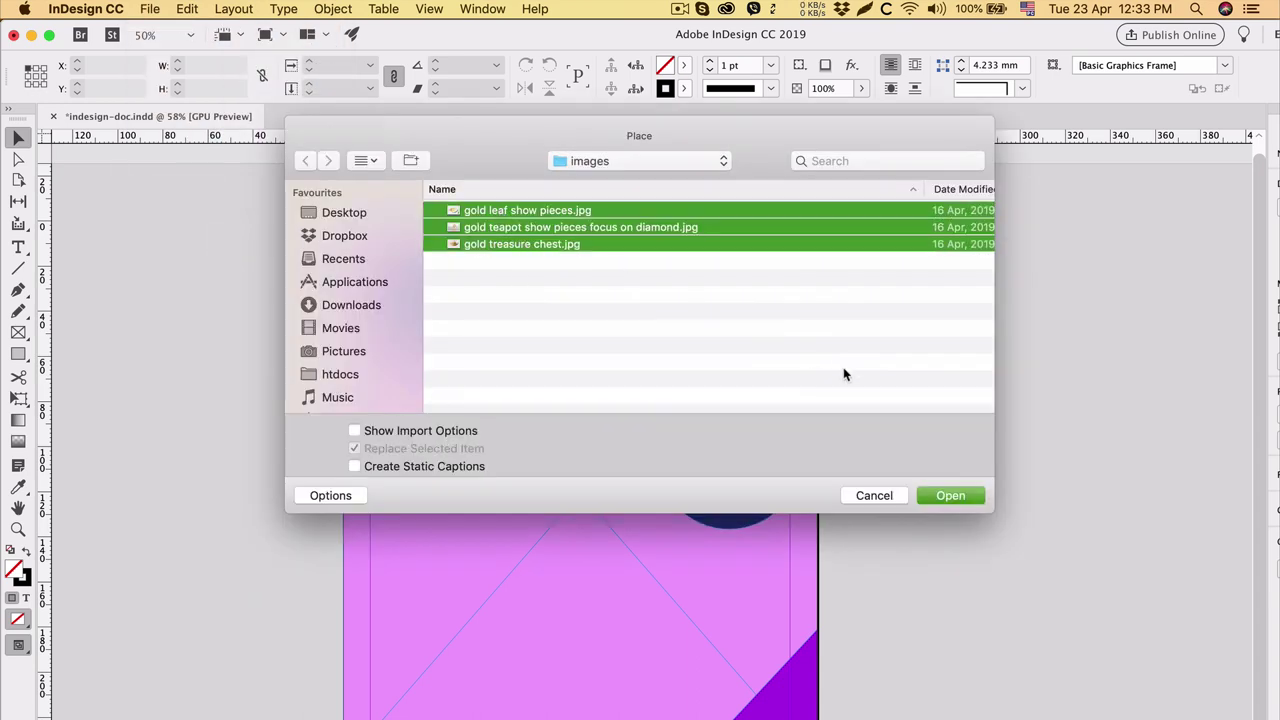
left_click(952, 500)
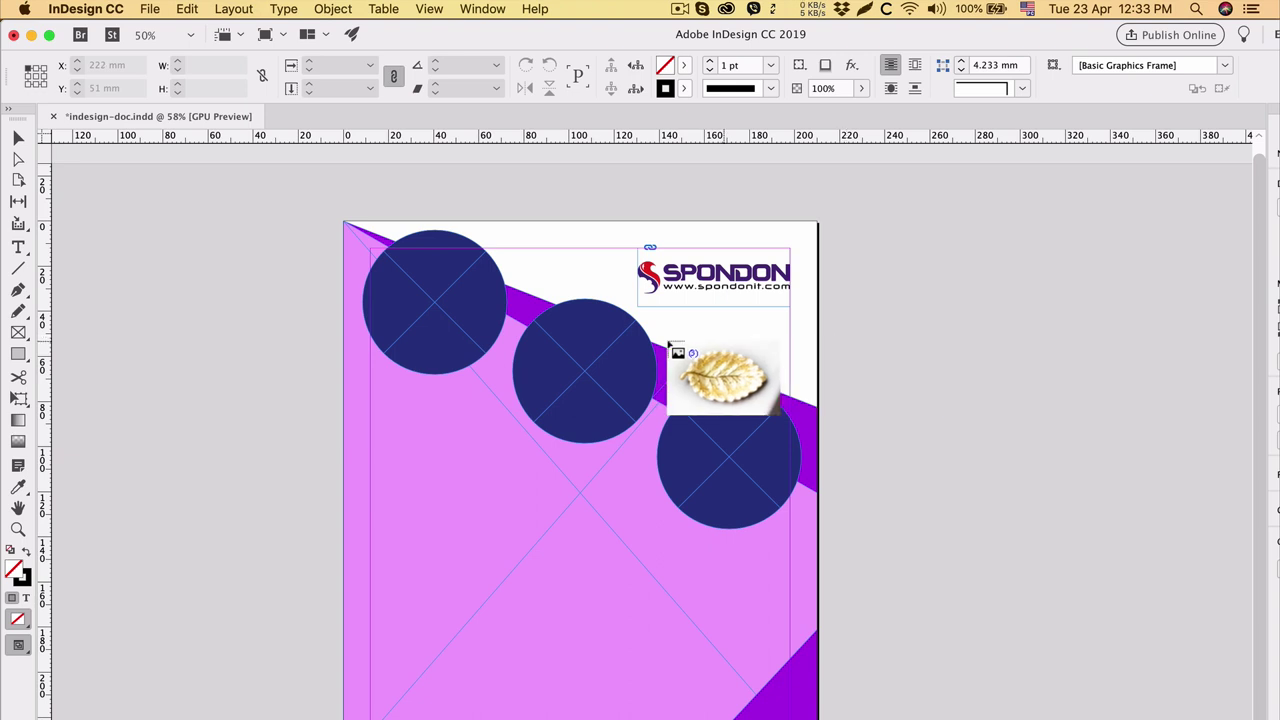
Step: Place the loaded leaf image in the first circle, the teapot in the middle circle and the treasure chest in the third
left_click(435, 288)
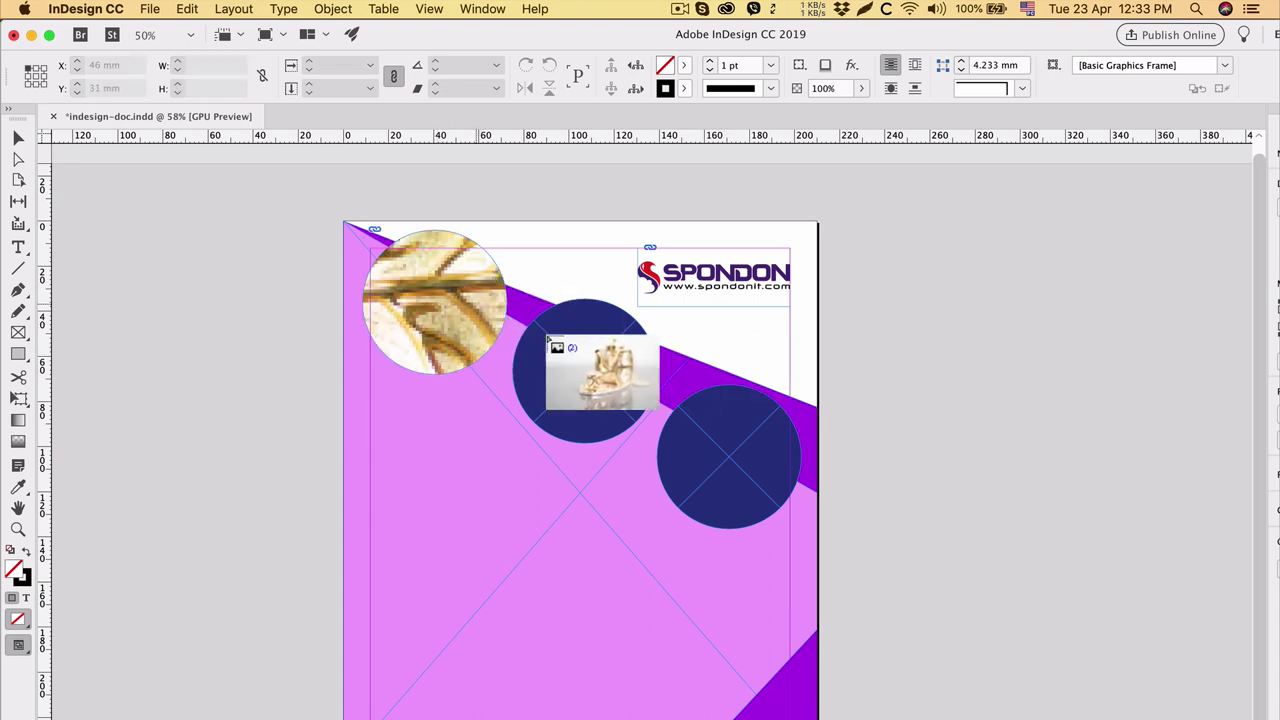
left_click(594, 378)
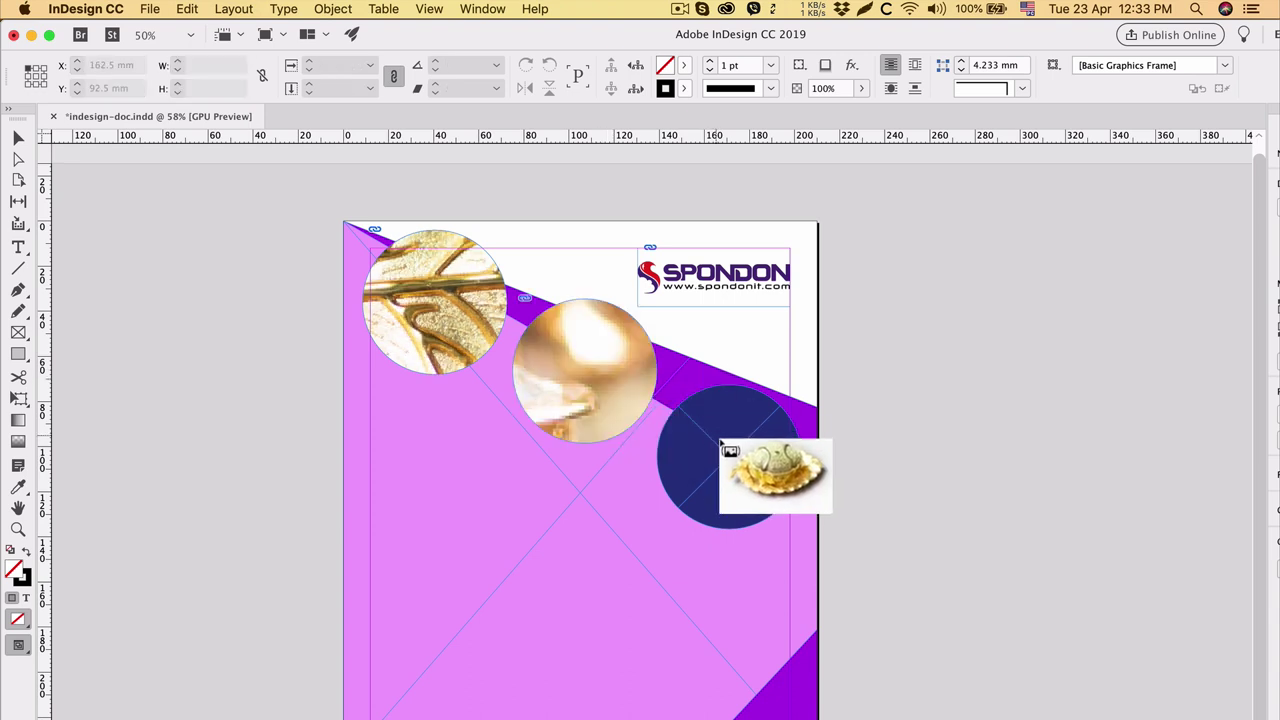
left_click(777, 457)
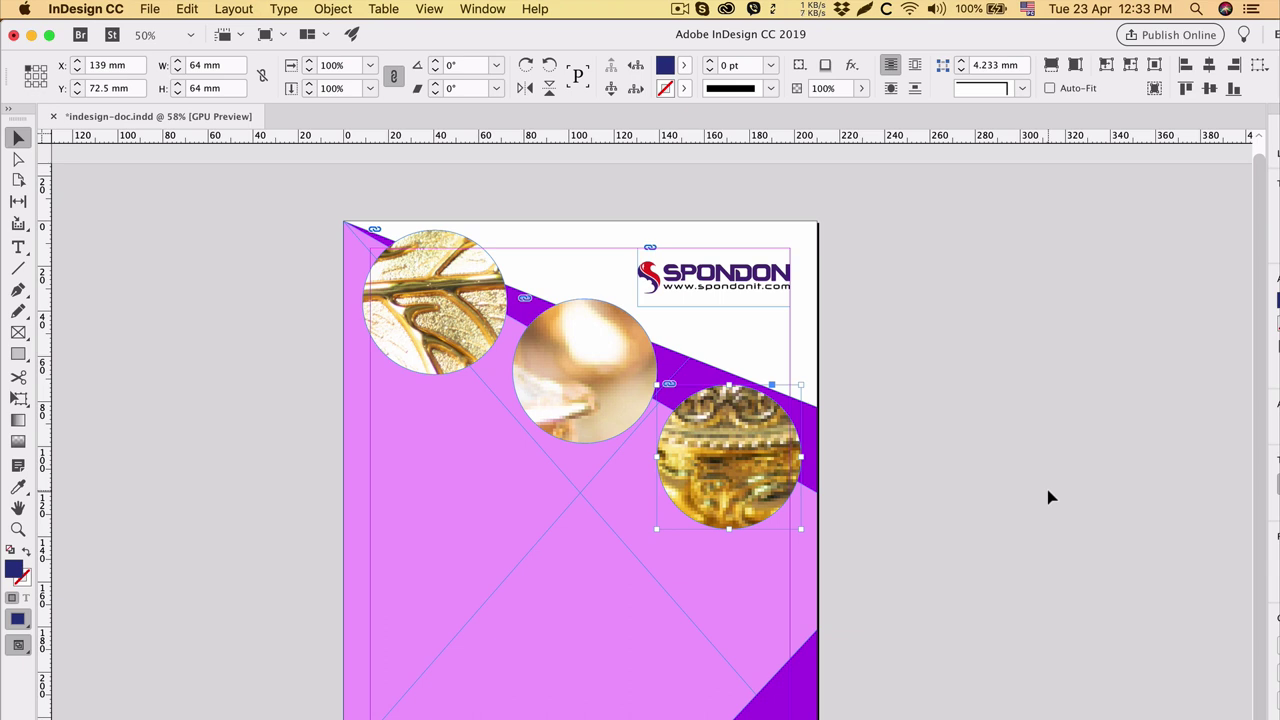
Step: Fill the frames of all three circles proportionally with their treasure chest, teapot and leaf images
left_click(1051, 65)
left_click(606, 383)
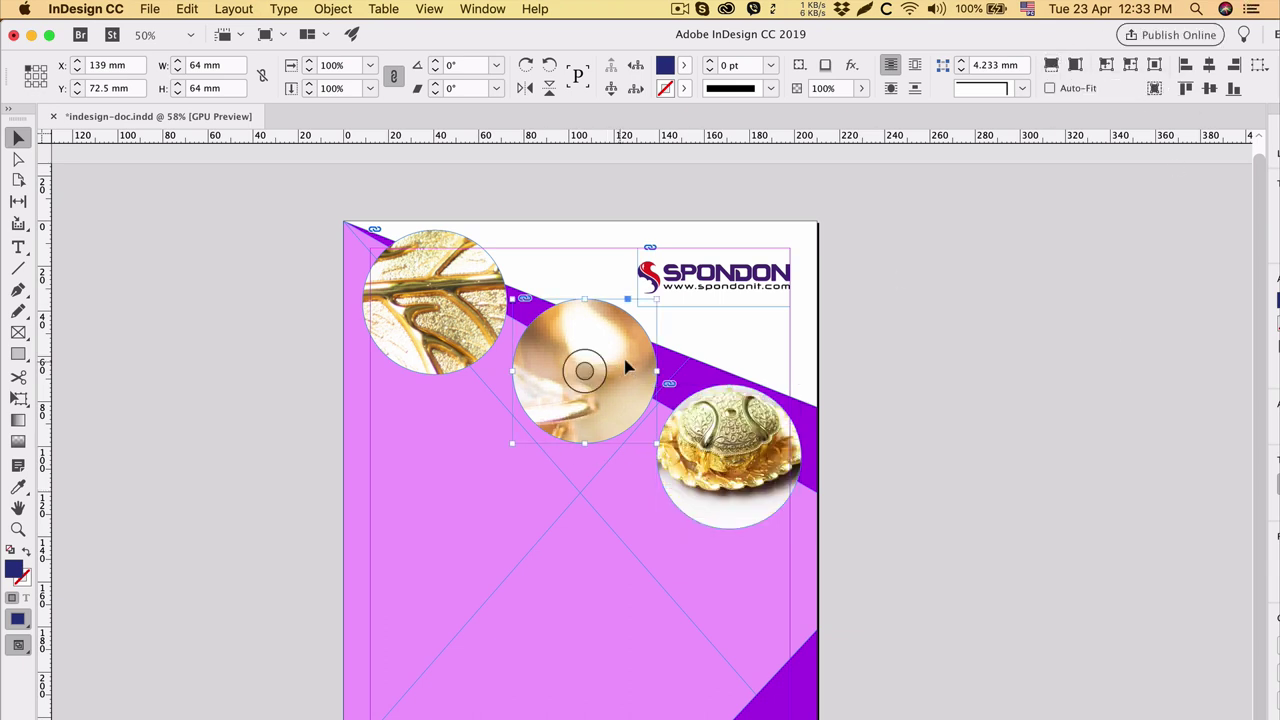
left_click(1051, 65)
left_click(476, 280)
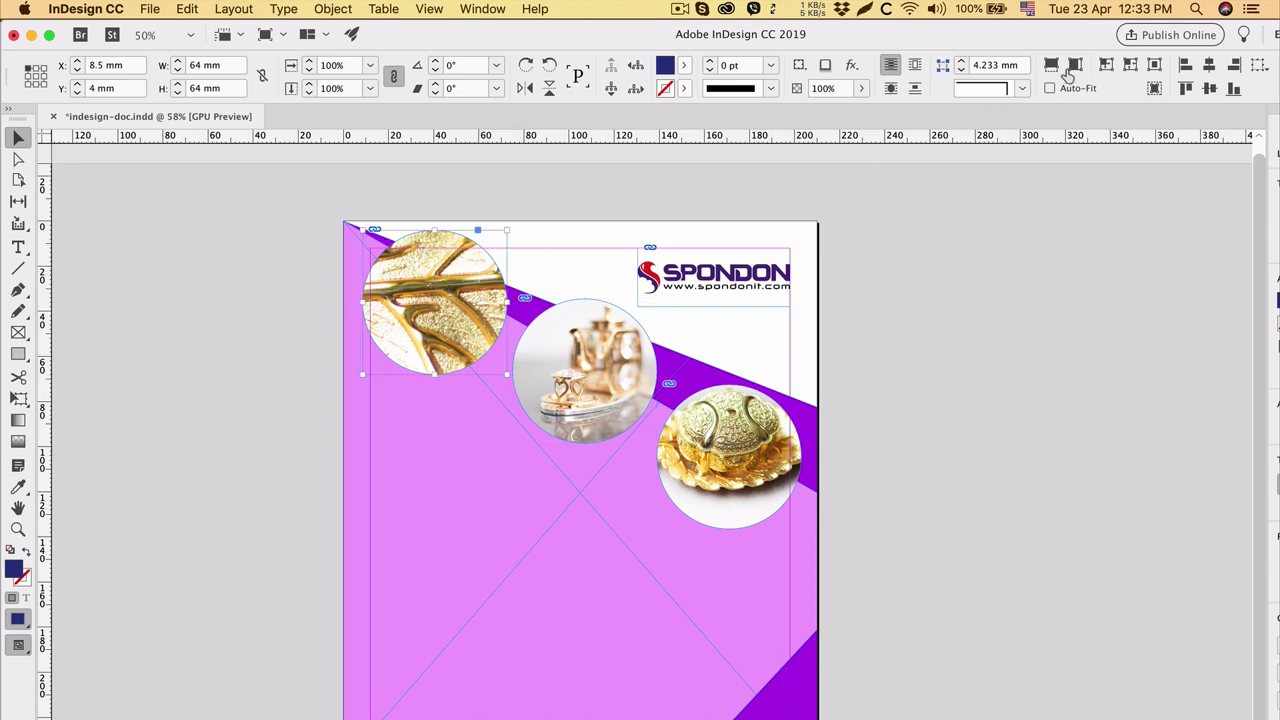
left_click(1051, 65)
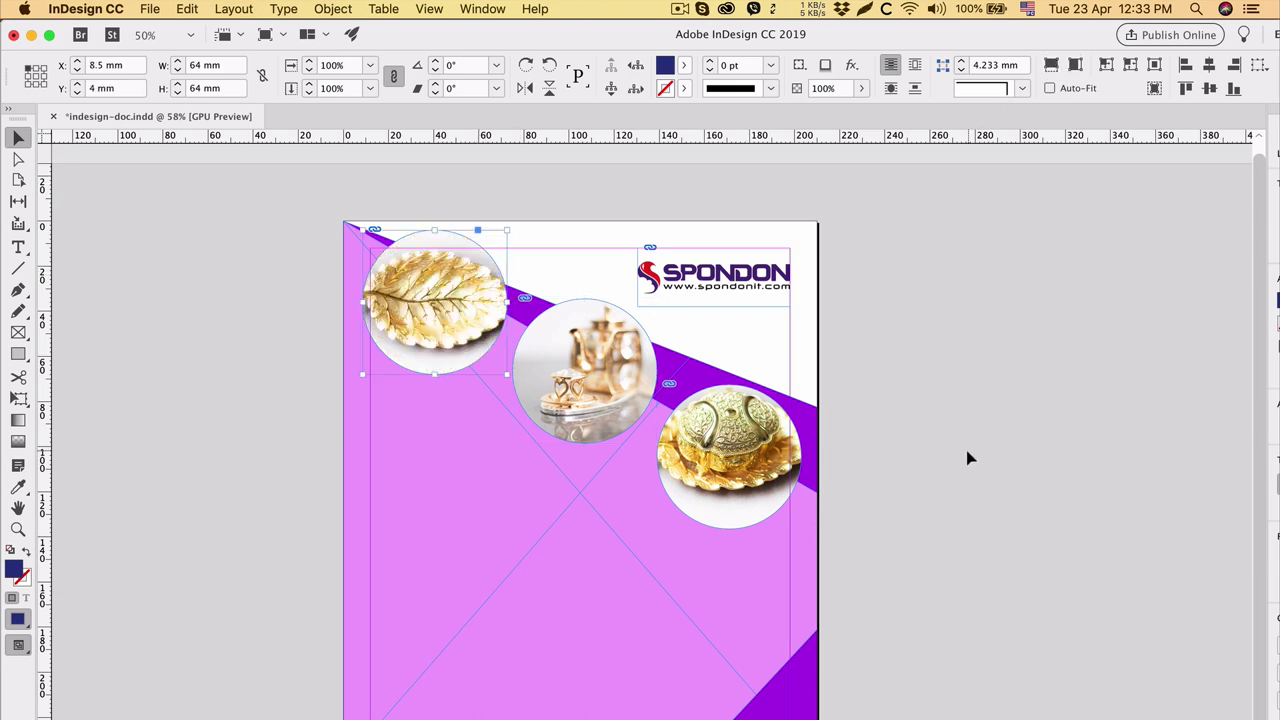
left_click(908, 449)
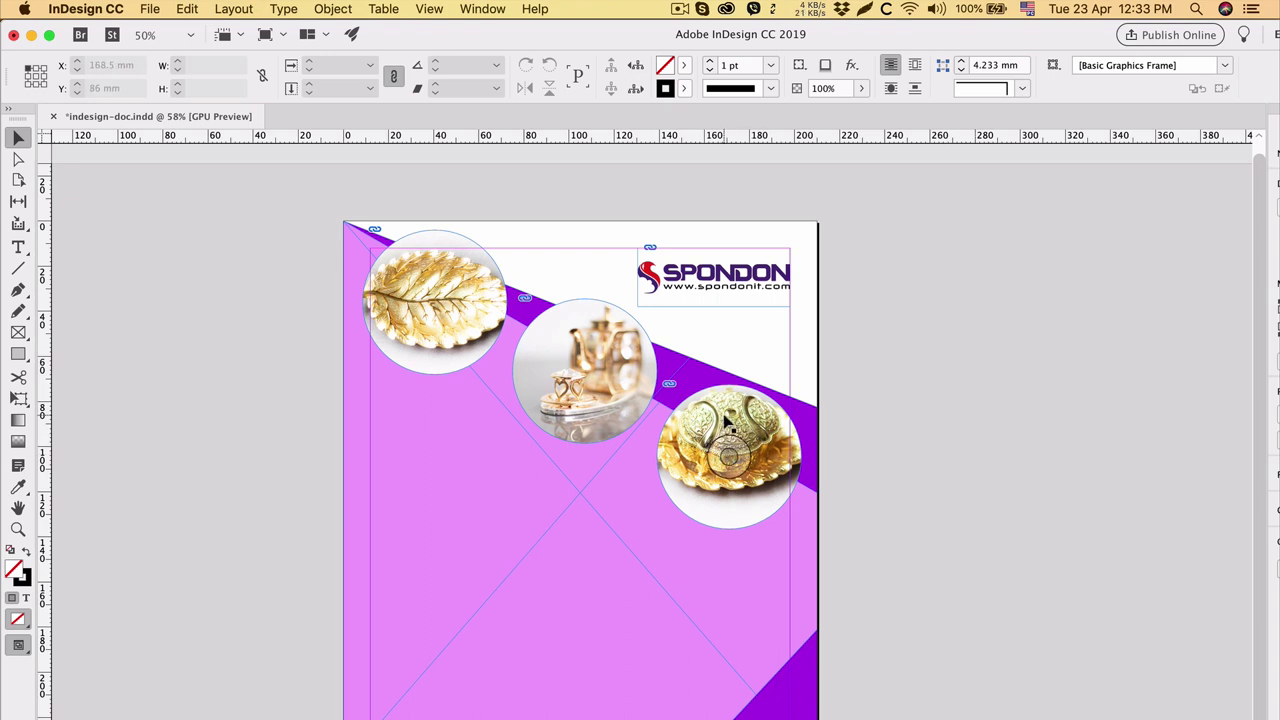
Step: Show the document's image links with the treasure chest circle selected, and clear the selection
left_click(727, 425)
left_click(478, 9)
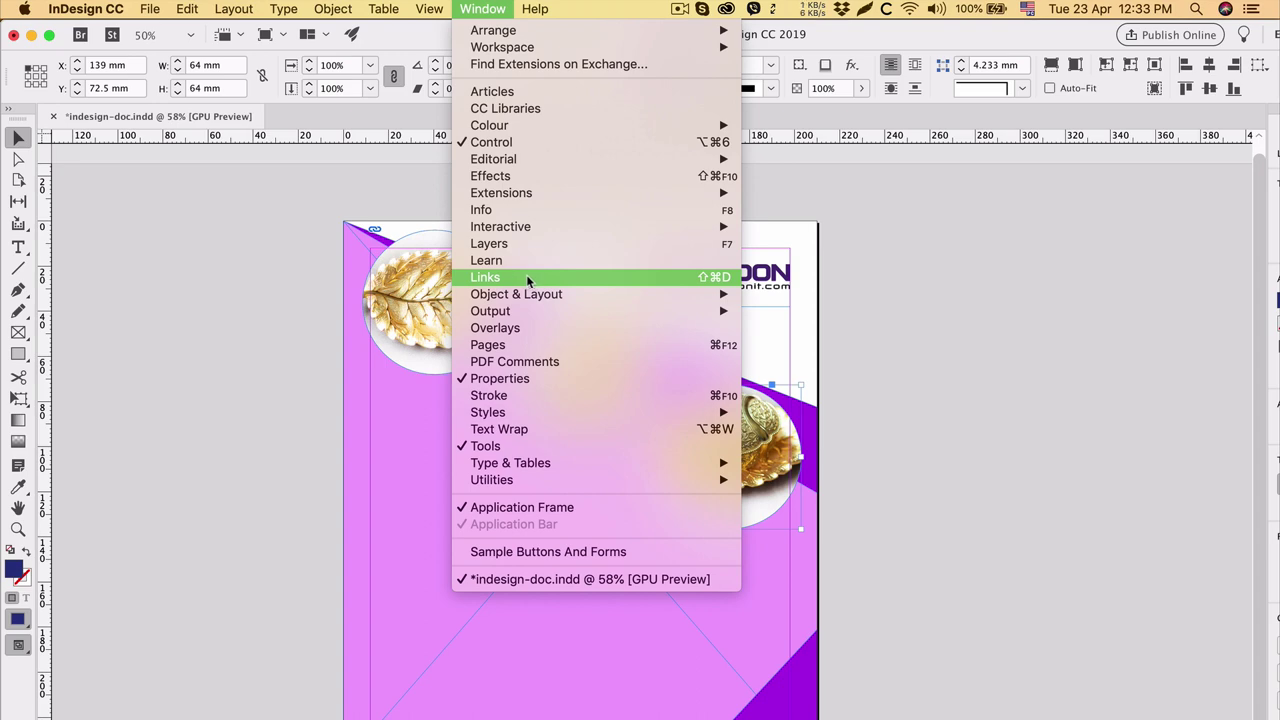
left_click(487, 278)
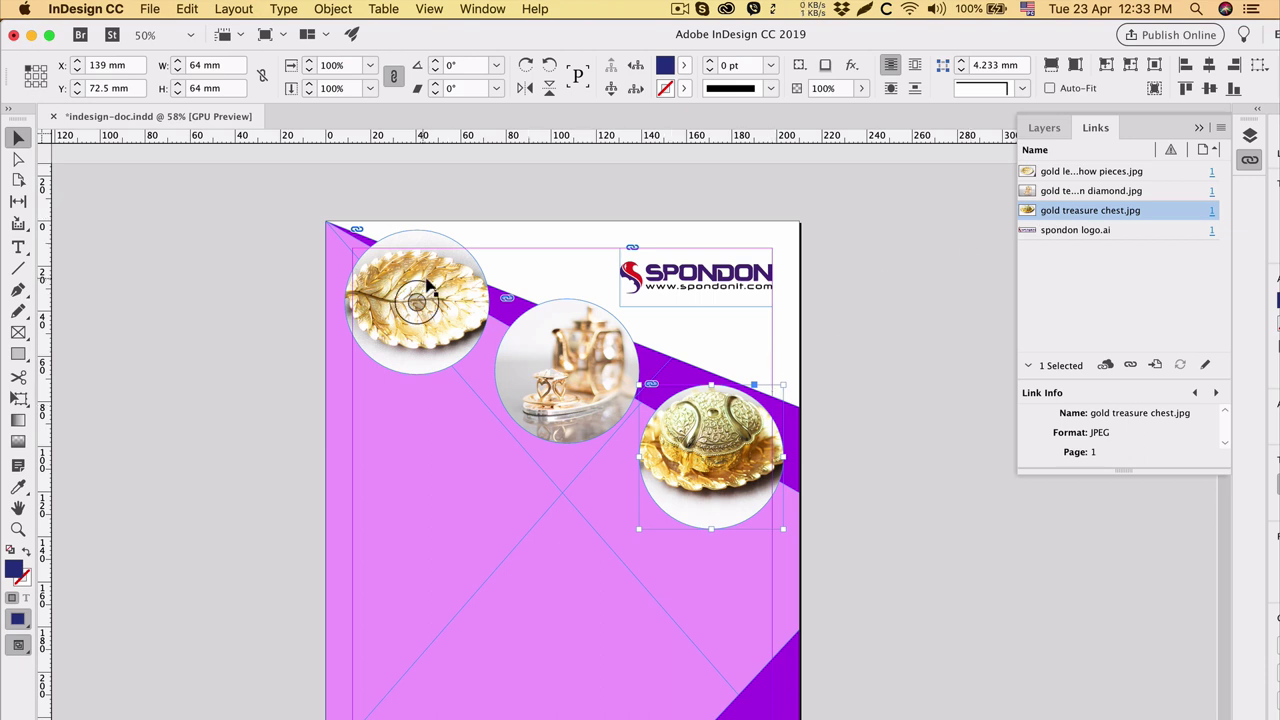
scroll(924, 486, "down", 3)
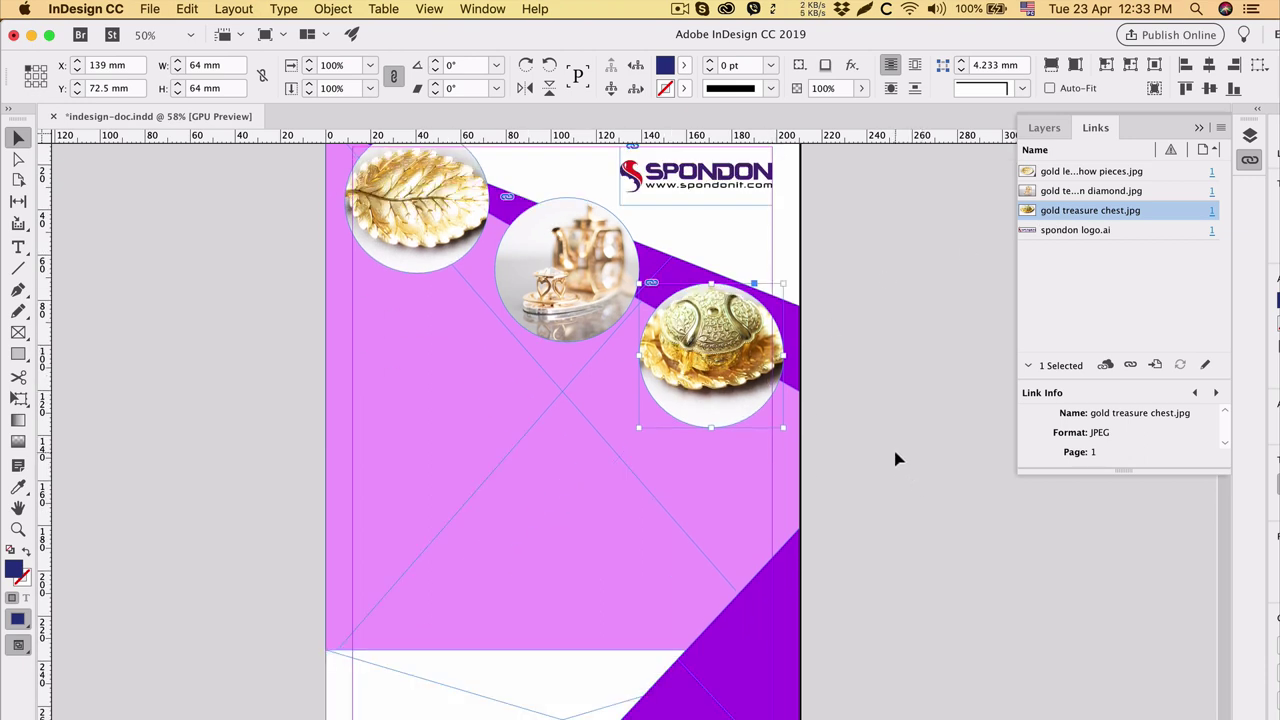
left_click(896, 459)
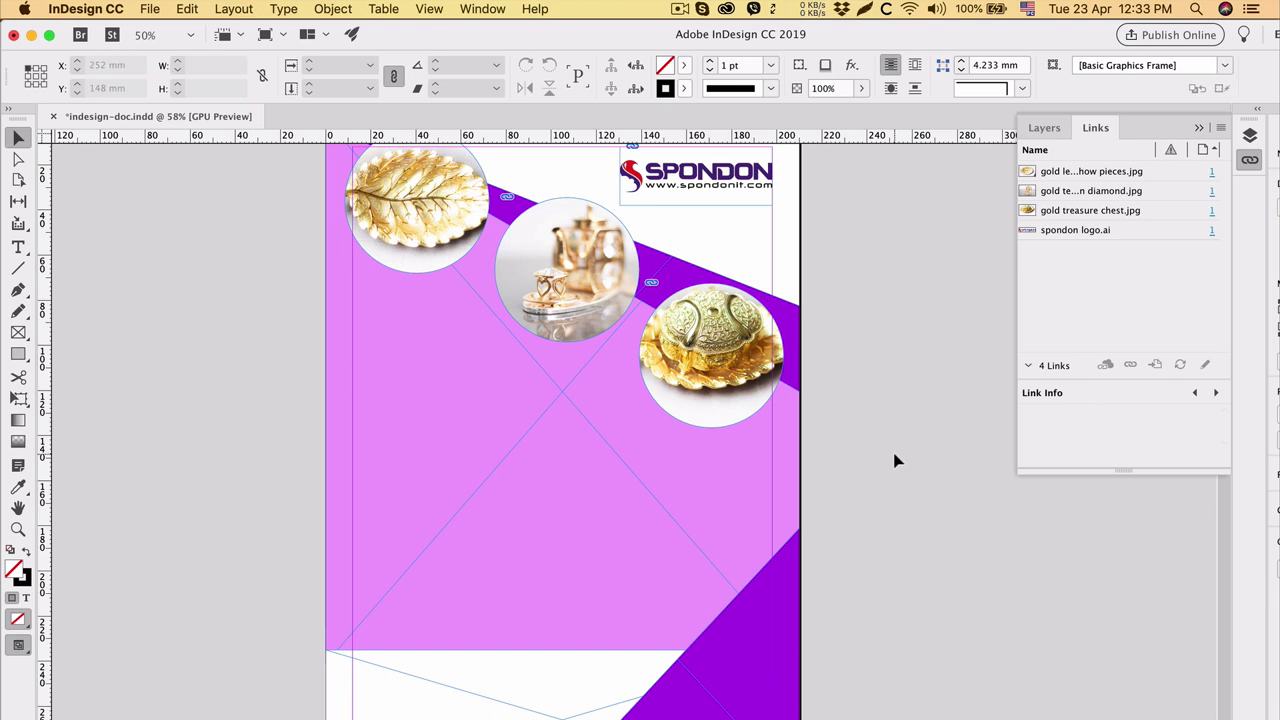
Step: Go from the Links list to the treasure chest, teapot, leaf and Spondon logo images on the page, one after another
left_click(1105, 214)
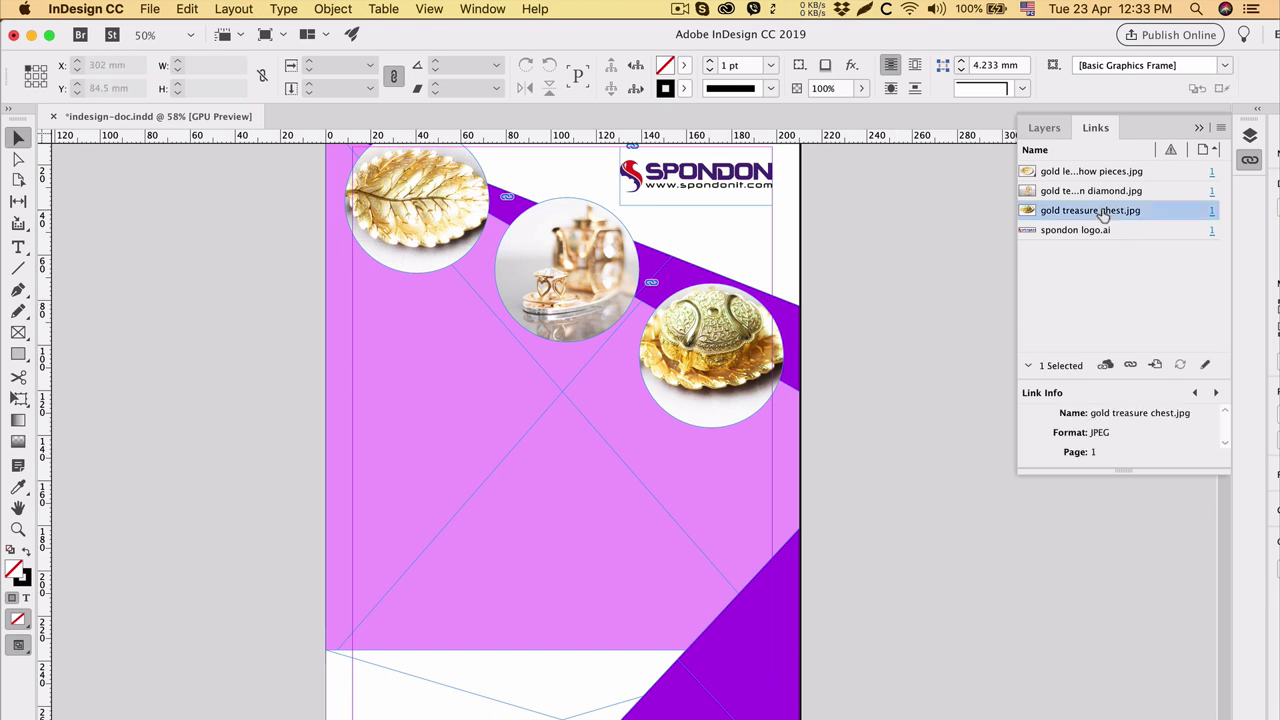
left_click(1212, 214)
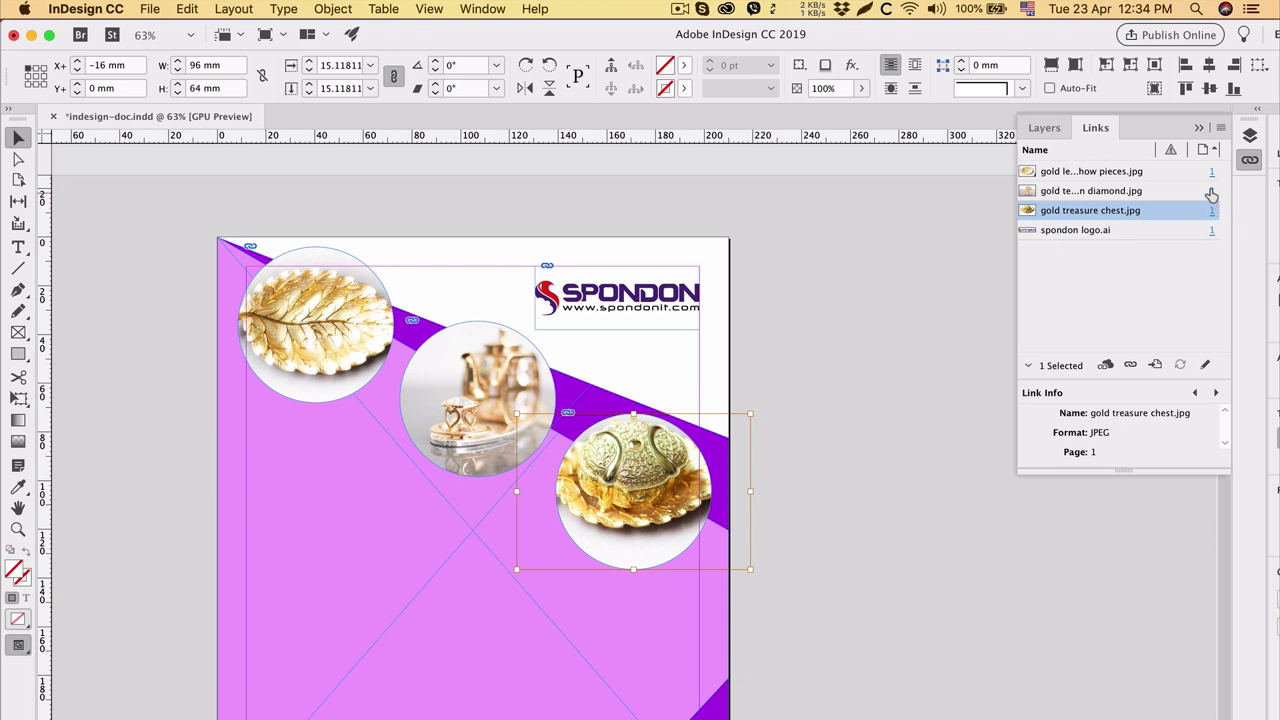
left_click(1212, 191)
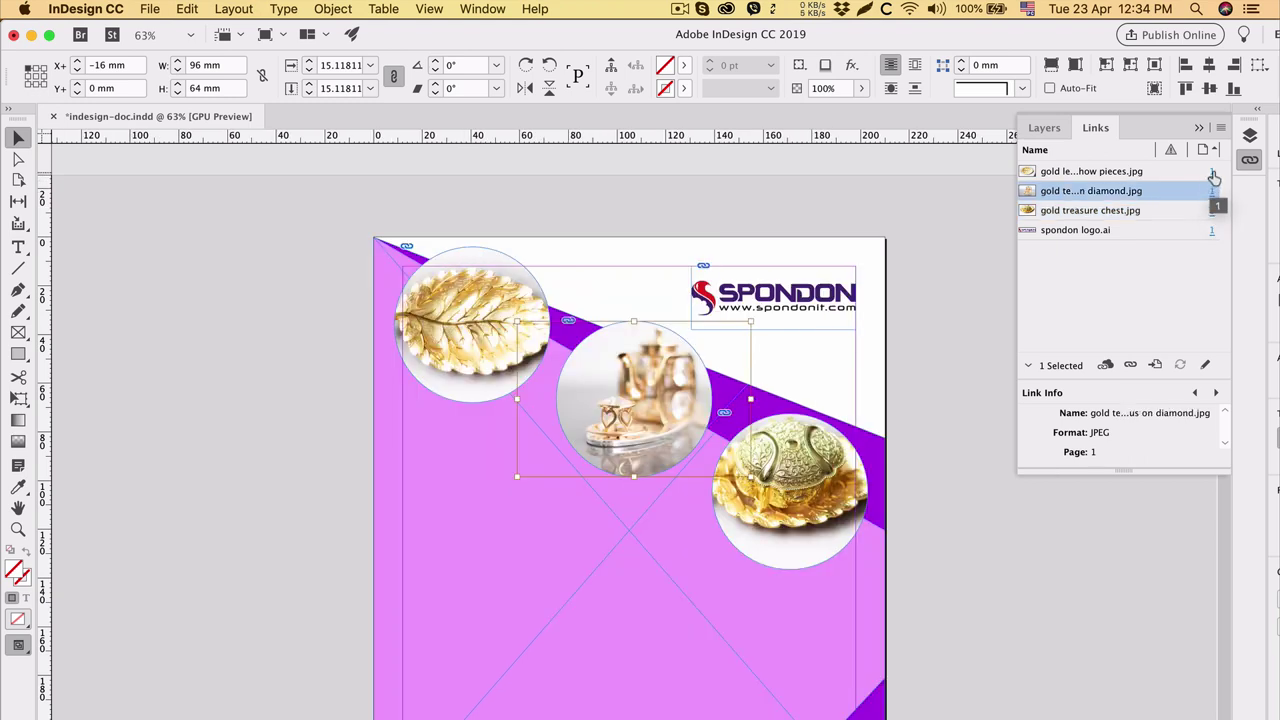
left_click(1212, 172)
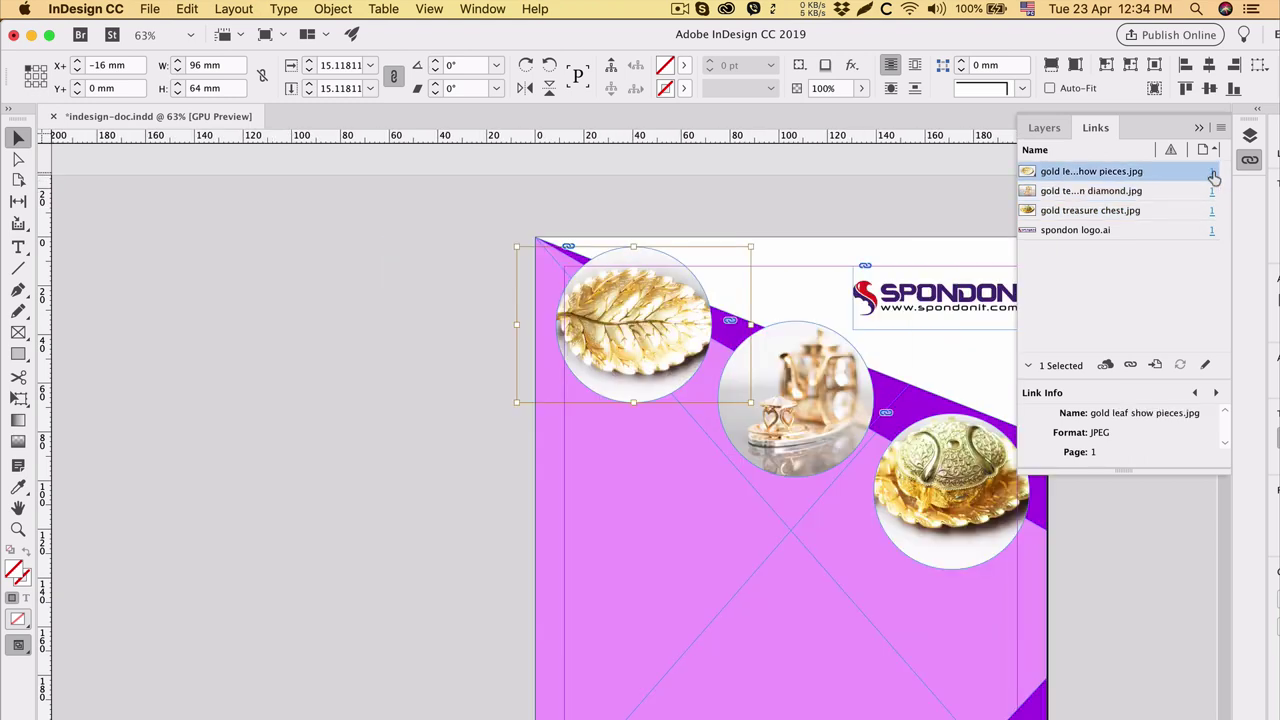
left_click(1212, 232)
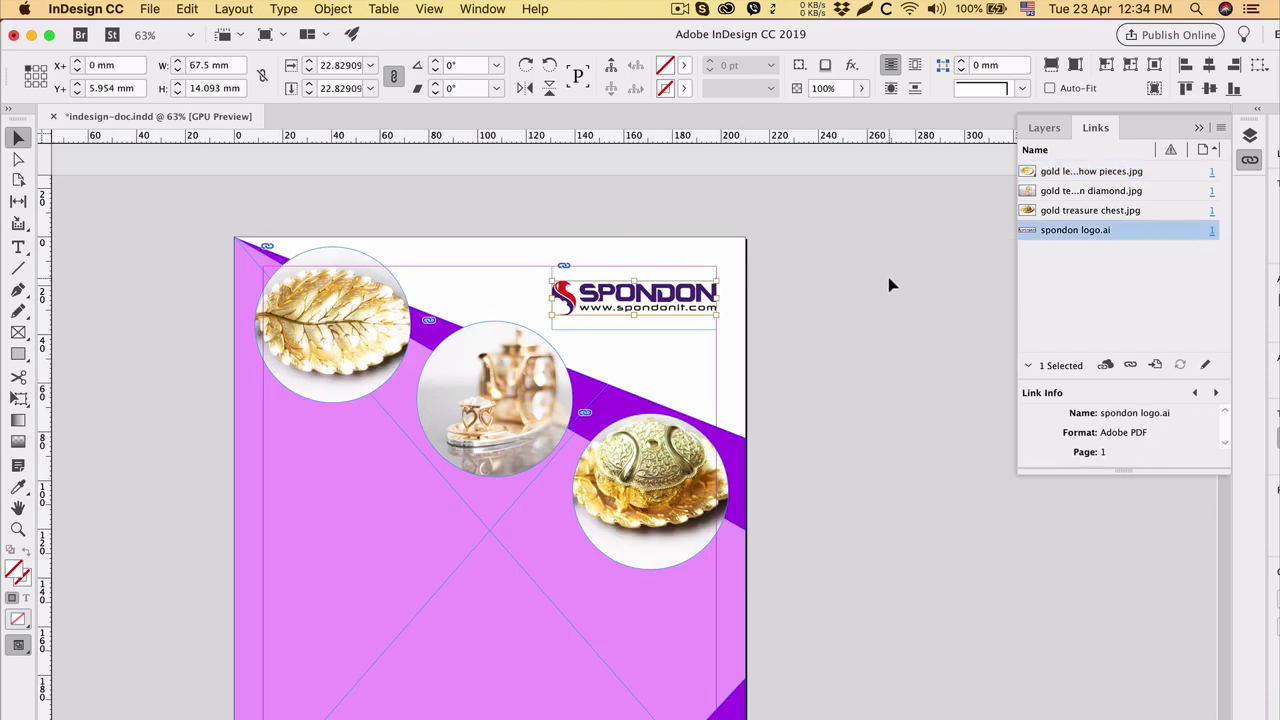
Step: Deselect the logo on the page and select the "spondon logo.ai" link to view its link information
left_click(862, 283)
left_click(1072, 232)
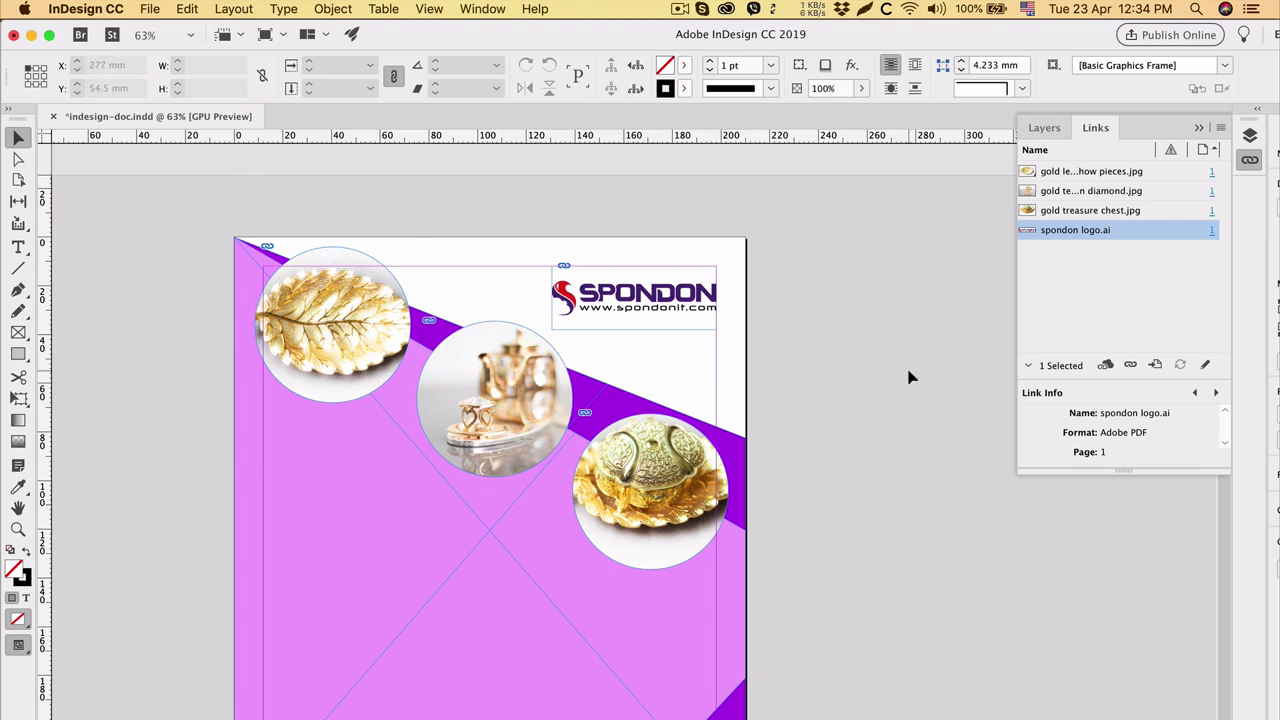
left_click_drag(831, 443, 889, 377)
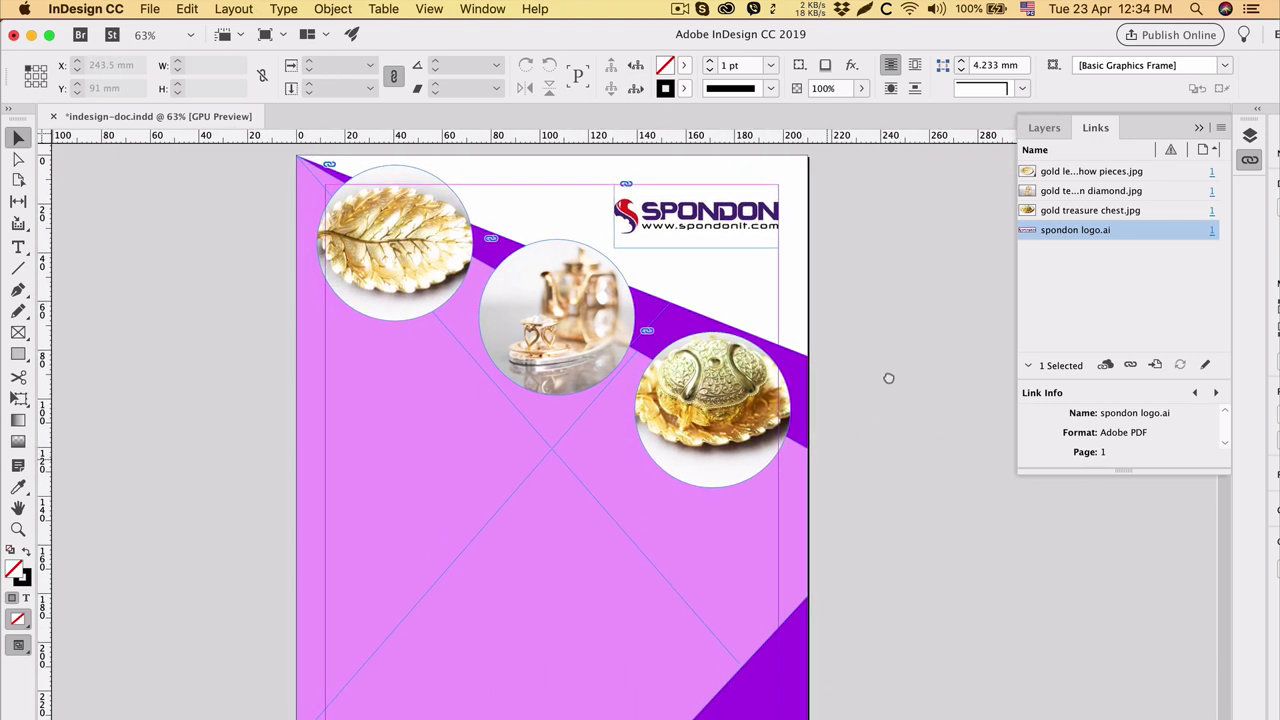